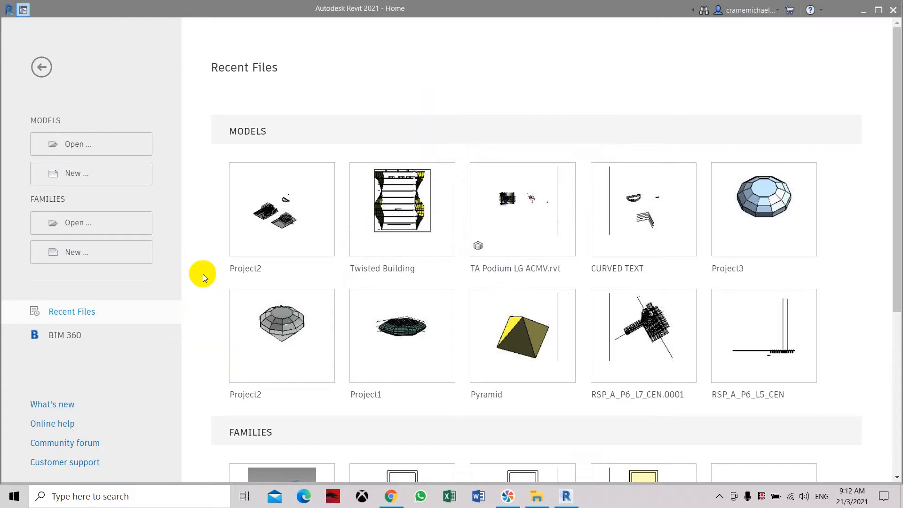
# Create a new family from the Metric Generic Model Adaptive template in the Metric templates folder.
pyautogui.click(136, 258)
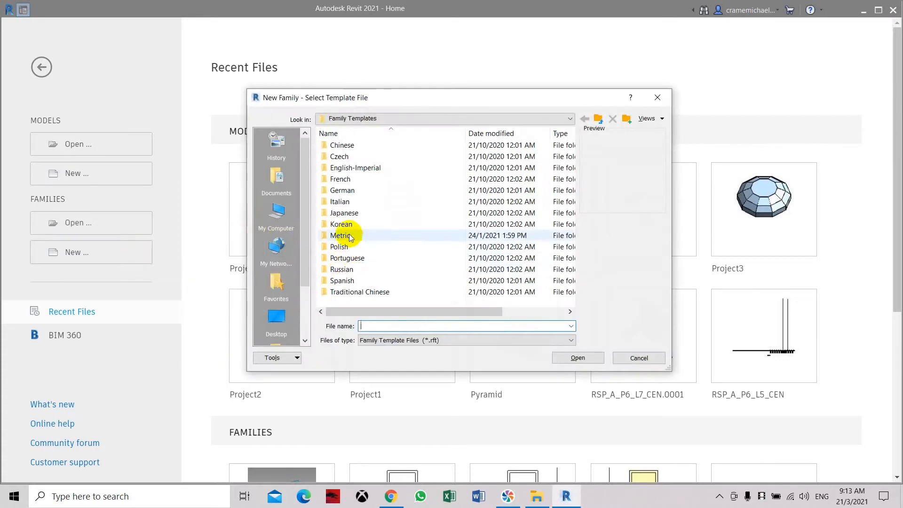
pyautogui.doubleClick(348, 236)
pyautogui.scroll(-8, 350, 238)
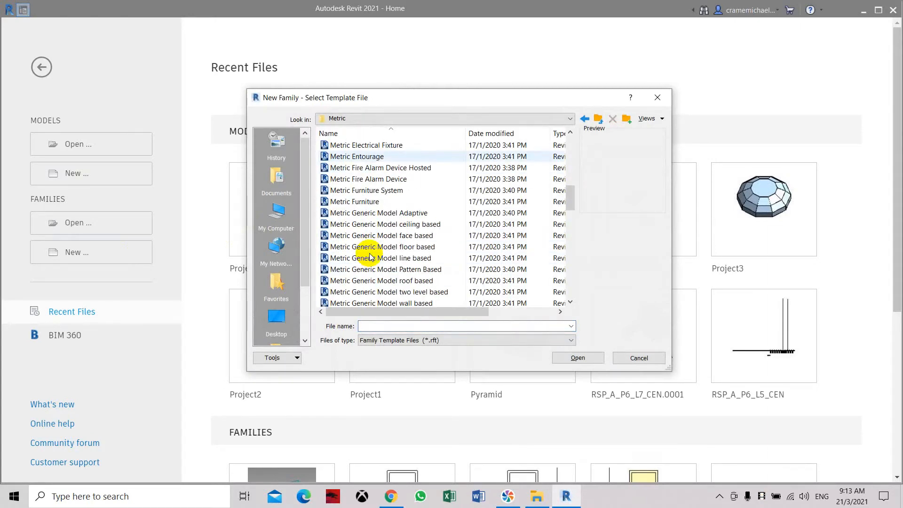
pyautogui.doubleClick(378, 226)
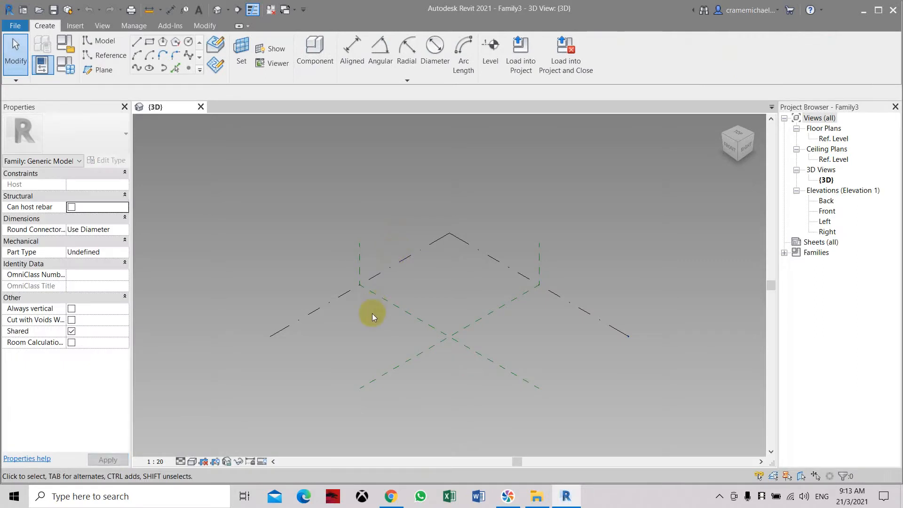
# Set the Ref. Level as the active work plane and show the work plane in the 3D view.
pyautogui.scroll(2, 371, 313)
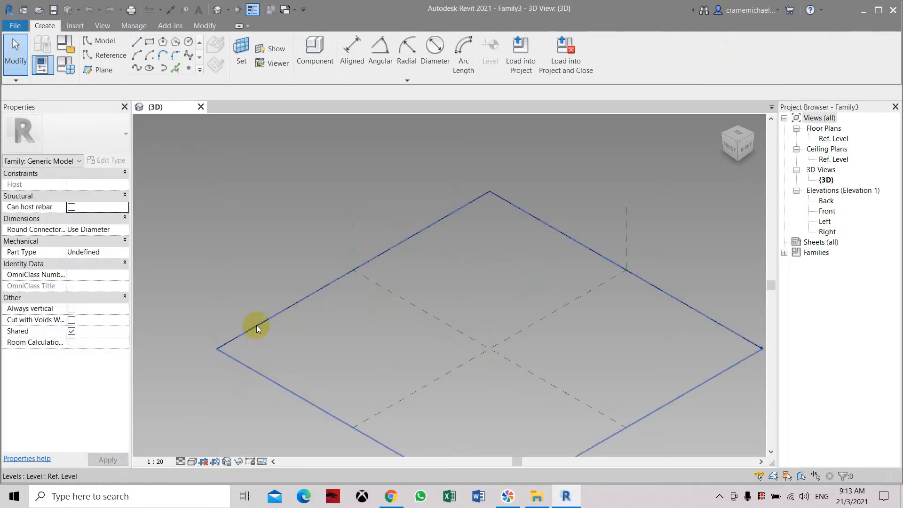
pyautogui.click(265, 316)
pyautogui.click(241, 50)
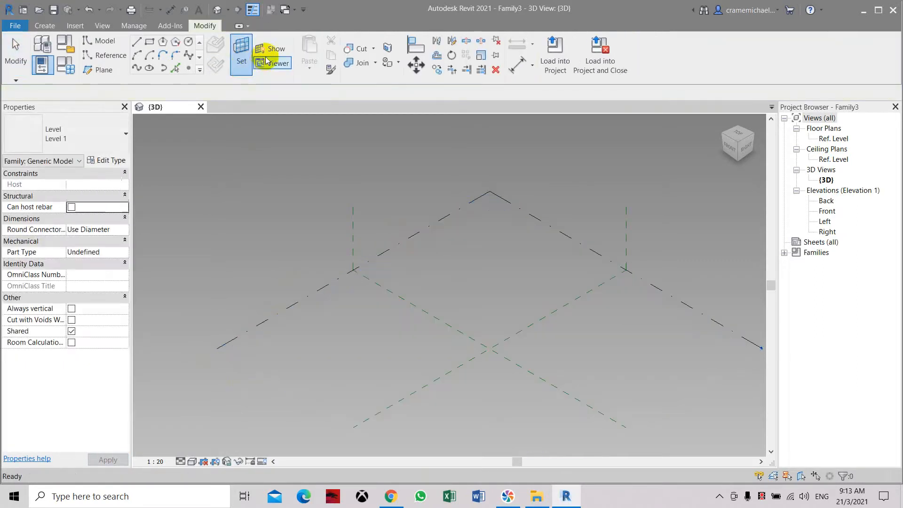
pyautogui.click(273, 52)
pyautogui.click(176, 68)
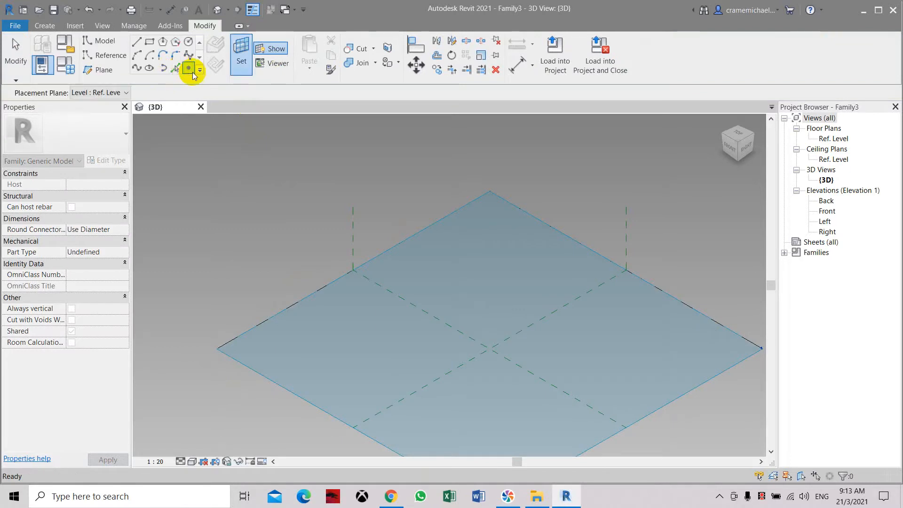
pyautogui.click(241, 50)
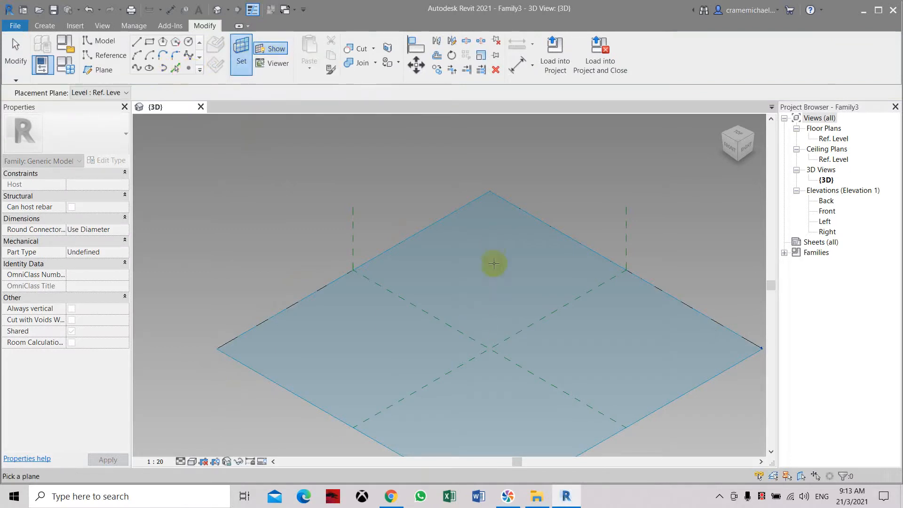
# Place four reference points on the Ref. Level plane, one in each quadrant around the reference plane intersection.
pyautogui.click(188, 69)
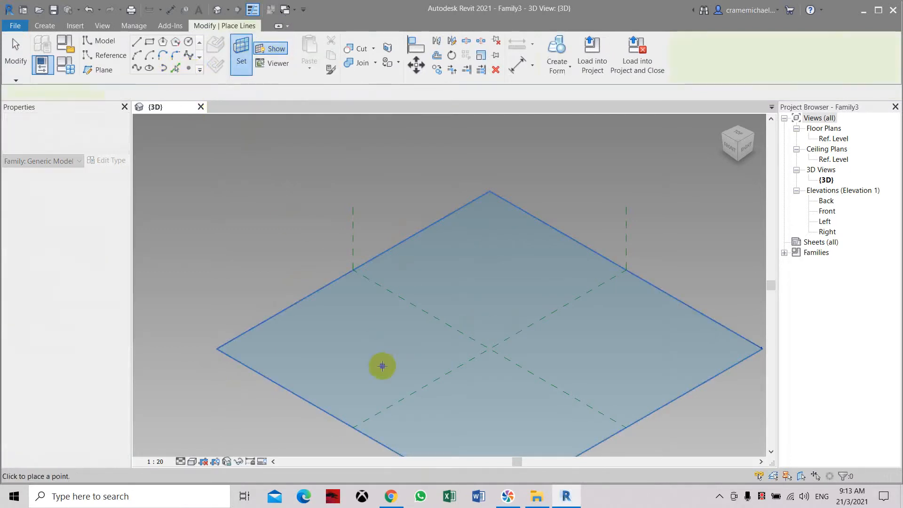
pyautogui.click(372, 347)
pyautogui.click(494, 269)
pyautogui.click(609, 349)
pyautogui.click(637, 355)
pyautogui.click(480, 433)
pyautogui.press('Escape')
pyautogui.press('Escape')
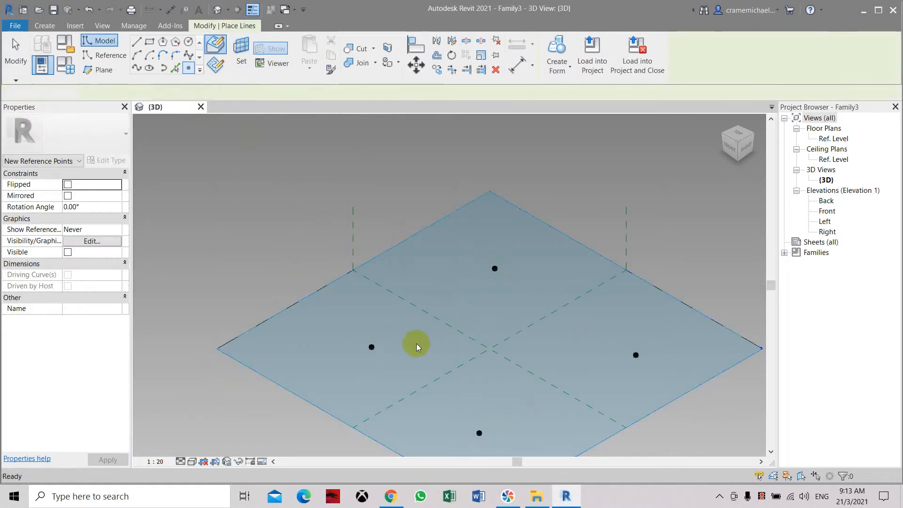
# Select all four reference points and make them adaptive.
pyautogui.moveTo(383, 343); pyautogui.dragTo(363, 305, button='middle')
pyautogui.moveTo(251, 192); pyautogui.dragTo(682, 369)
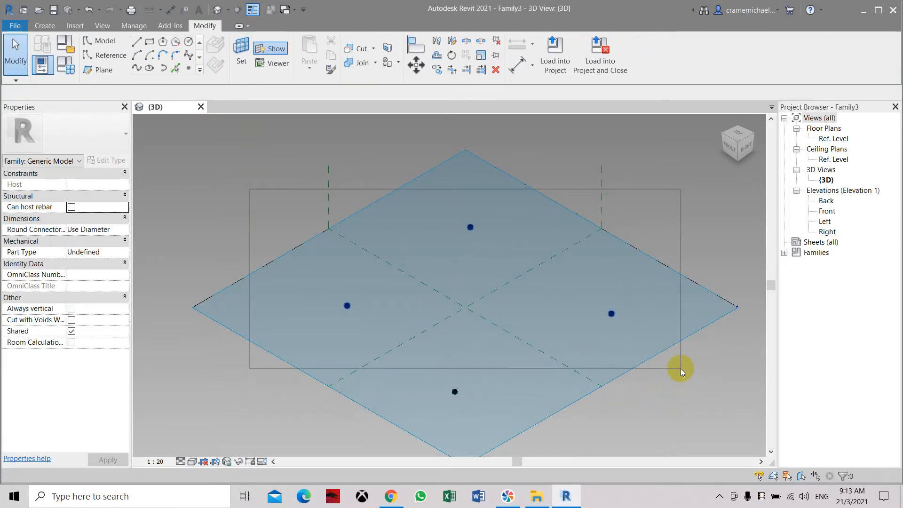
pyautogui.keyDown('ctrl'); pyautogui.moveTo(287, 423); pyautogui.dragTo(531, 363); pyautogui.keyUp('ctrl')
pyautogui.click(606, 53)
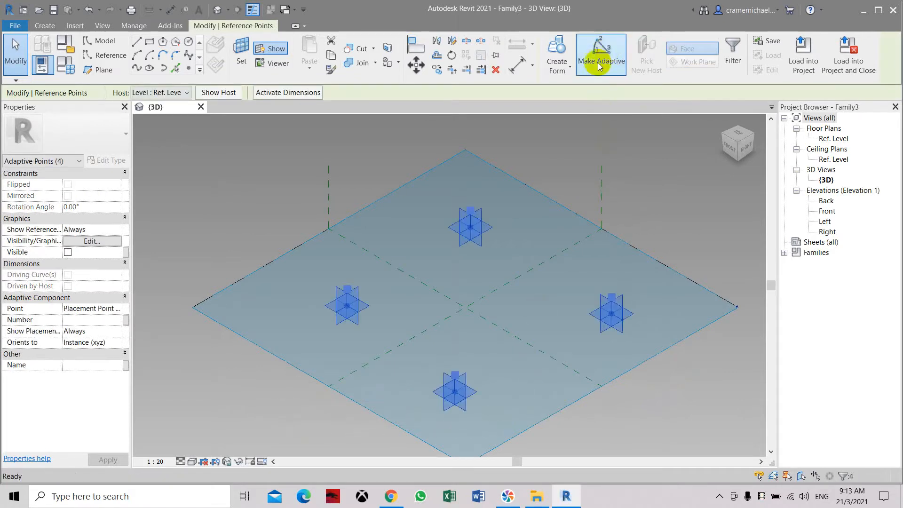
pyautogui.click(400, 321)
# Try moving adaptive point 1 along its red axis toward the centre of the level plane.
pyautogui.scroll(2, 399, 321)
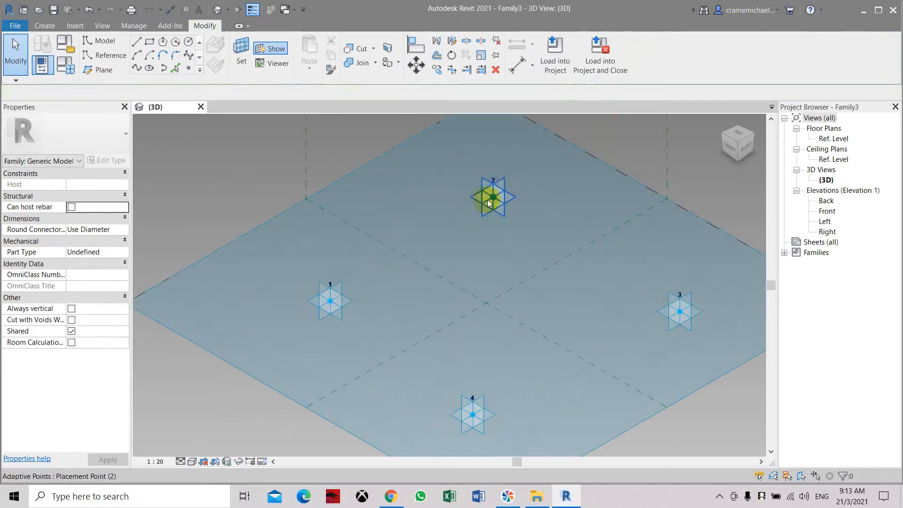
pyautogui.click(337, 305)
pyautogui.click(331, 283)
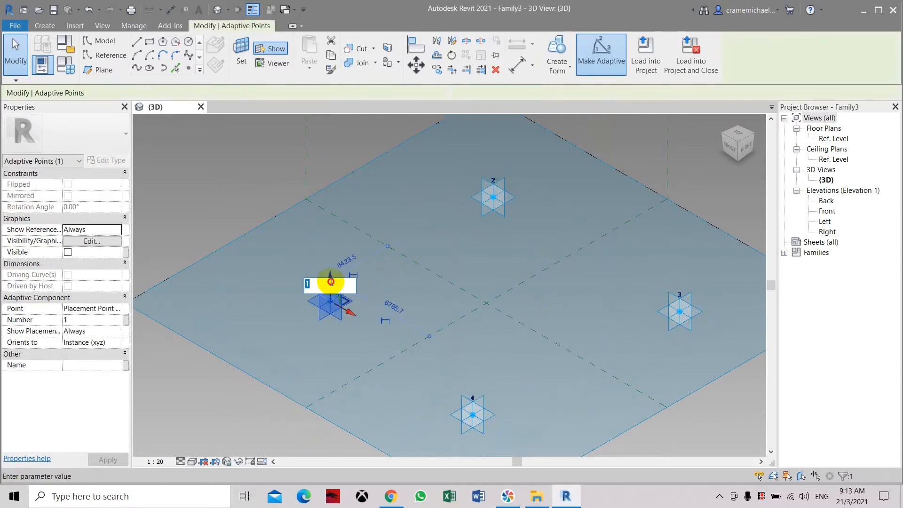
pyautogui.click(338, 246)
pyautogui.moveTo(329, 276); pyautogui.dragTo(335, 233)
pyautogui.moveTo(348, 271); pyautogui.dragTo(394, 299)
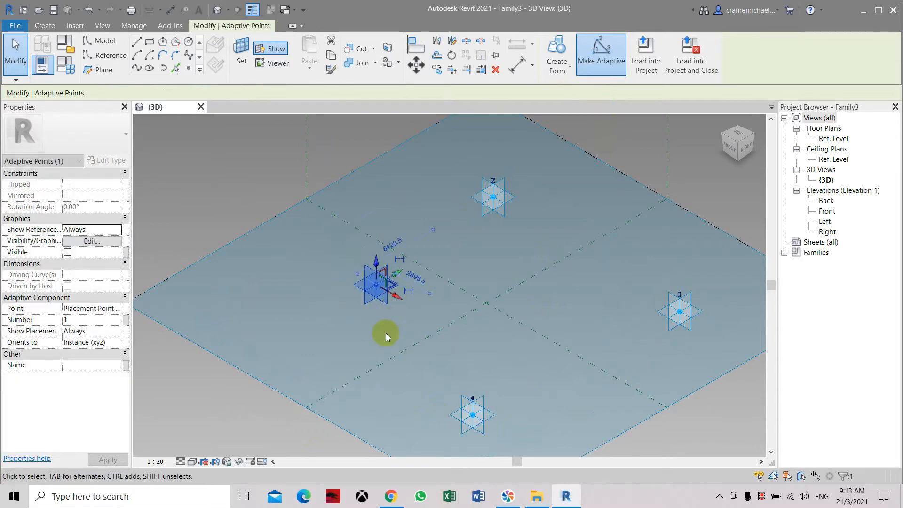
pyautogui.click(385, 334)
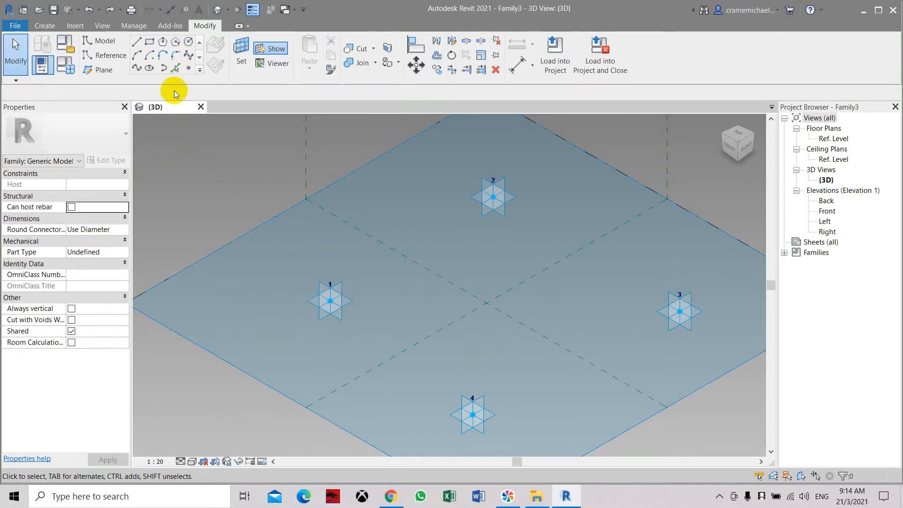
# Place a reference point at adaptive point 1 on the Ref. Level plane and raise it to an offset of about 3620.
pyautogui.click(188, 71)
pyautogui.click(330, 301)
pyautogui.press('Escape')
pyautogui.press('Escape')
pyautogui.click(329, 299)
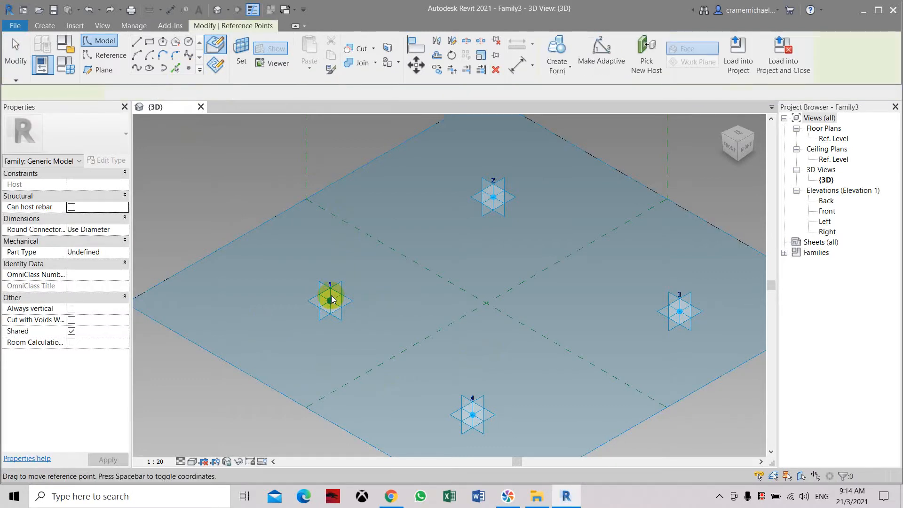
pyautogui.moveTo(330, 286); pyautogui.dragTo(331, 250)
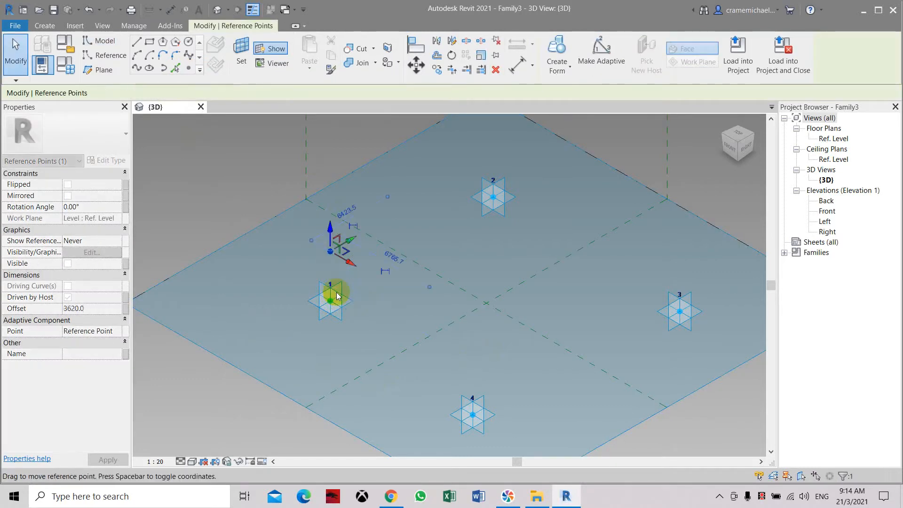
# Move adaptive point 1 along its red axis to test whether the raised reference point follows, and undo the move.
pyautogui.press('Escape')
pyautogui.click(337, 313)
pyautogui.moveTo(343, 312); pyautogui.dragTo(406, 348)
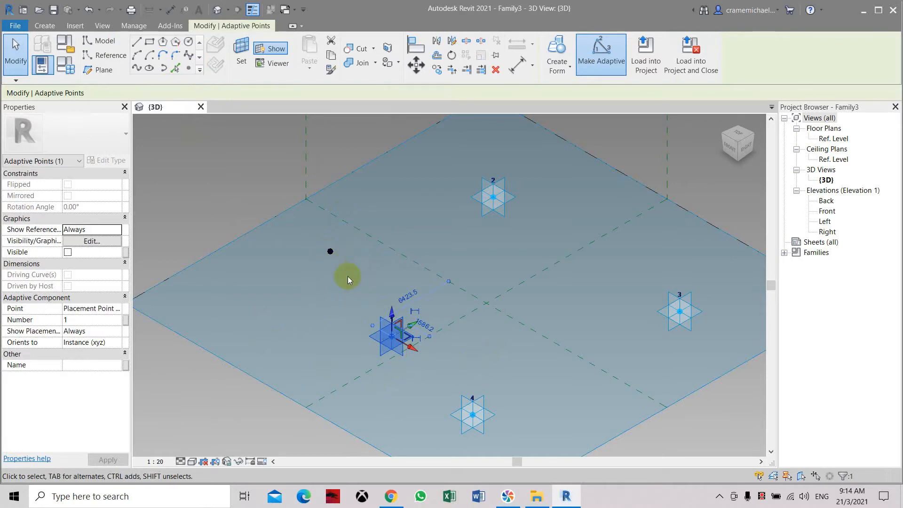
pyautogui.hotkey('ctrl', 'z')
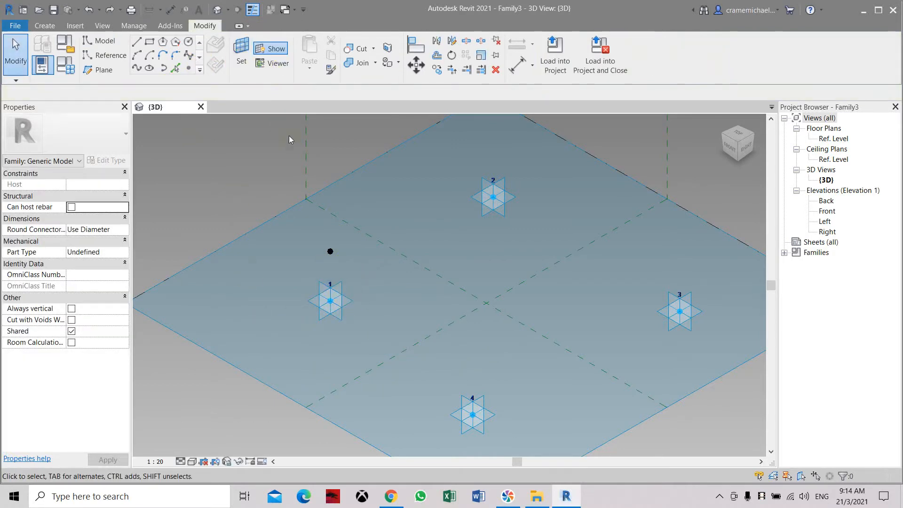
# Set the horizontal face of adaptive point 1 as the active work plane.
pyautogui.scroll(2, 346, 305)
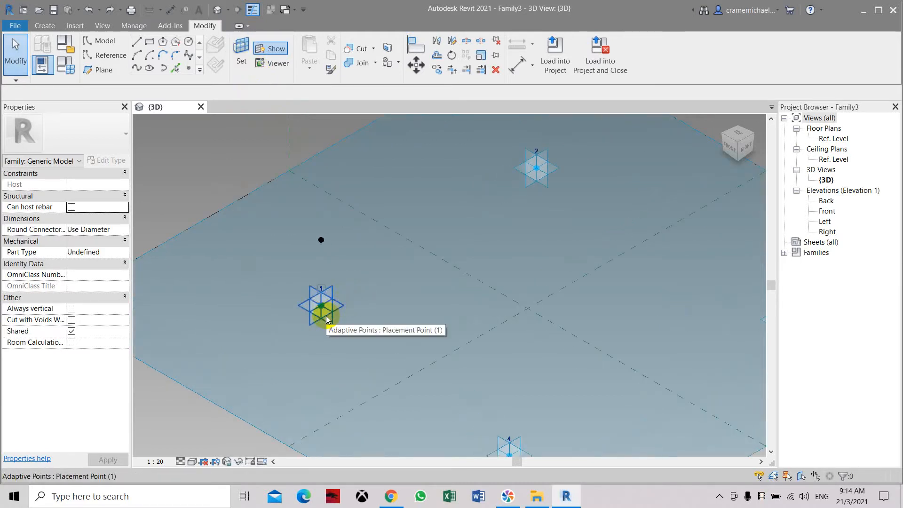
pyautogui.press('Tab')
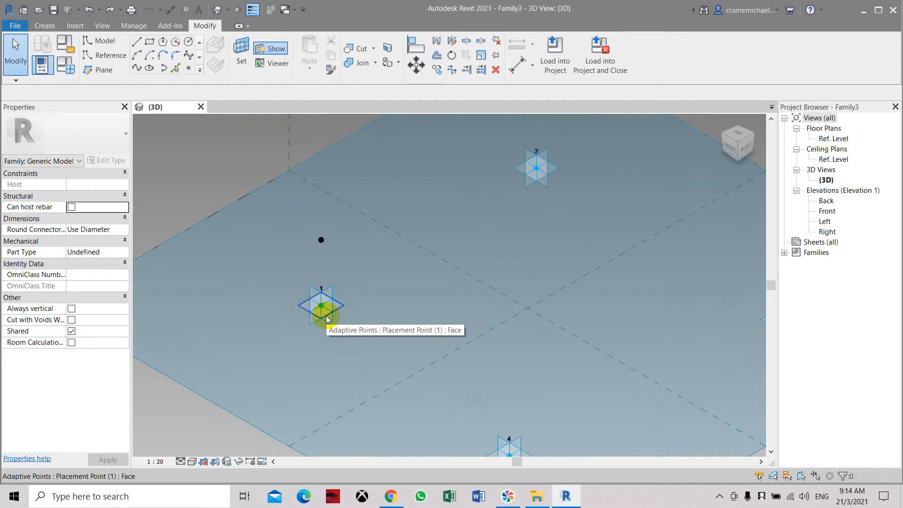
pyautogui.click(328, 319)
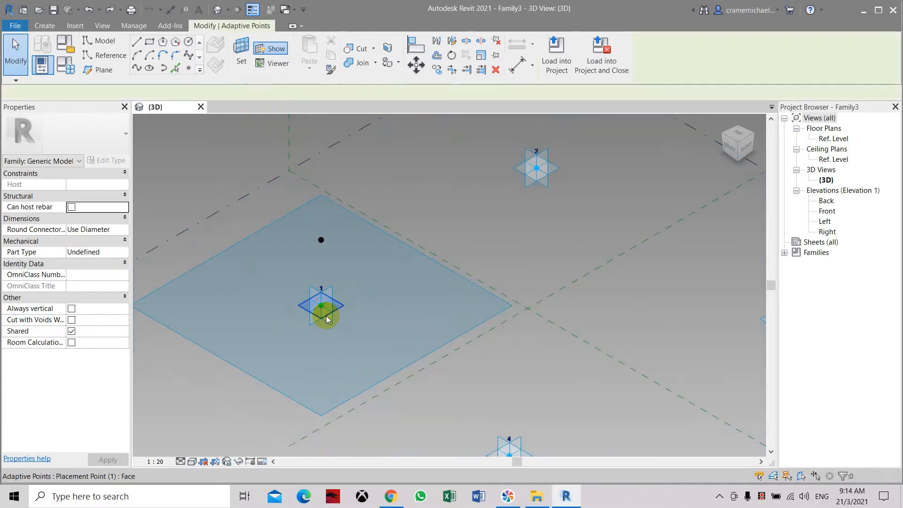
pyautogui.click(238, 56)
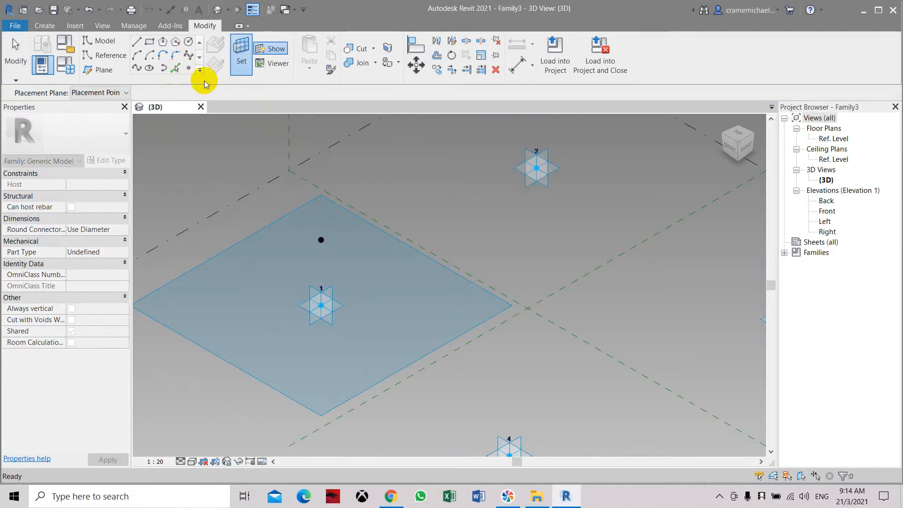
pyautogui.press('Escape')
# Move the Ref. Level-hosted reference point away from adaptive point 1 and delete it.
pyautogui.moveTo(233, 163)
pyautogui.mouseDown()
pyautogui.moveTo(337, 251)
pyautogui.moveTo(330, 233)
pyautogui.moveTo(324, 304)
pyautogui.moveTo(277, 202)
pyautogui.moveTo(241, 171)
pyautogui.mouseUp()
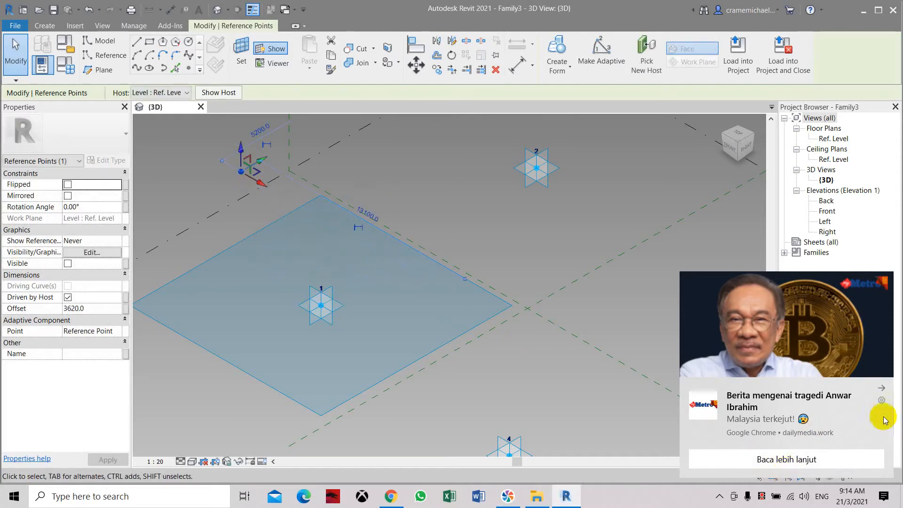
pyautogui.click(884, 497)
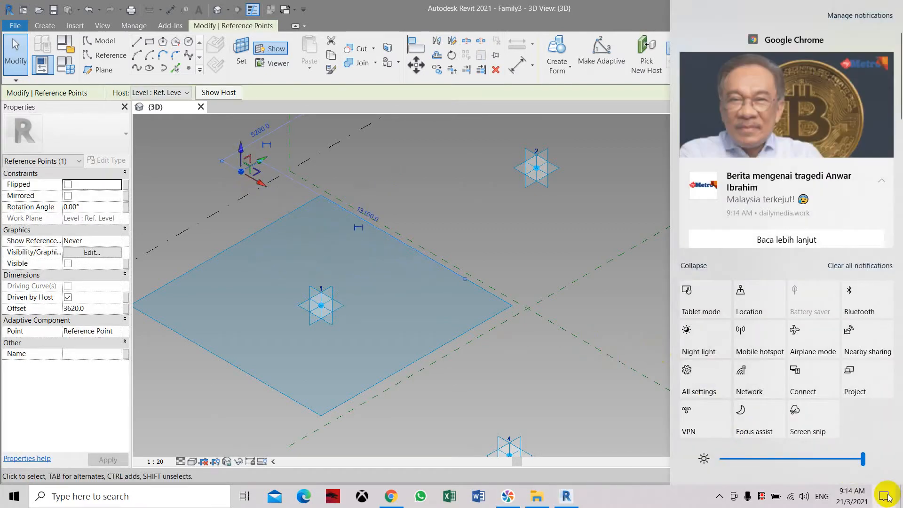
pyautogui.click(893, 503)
pyautogui.moveTo(210, 139); pyautogui.dragTo(259, 187)
pyautogui.press('Delete')
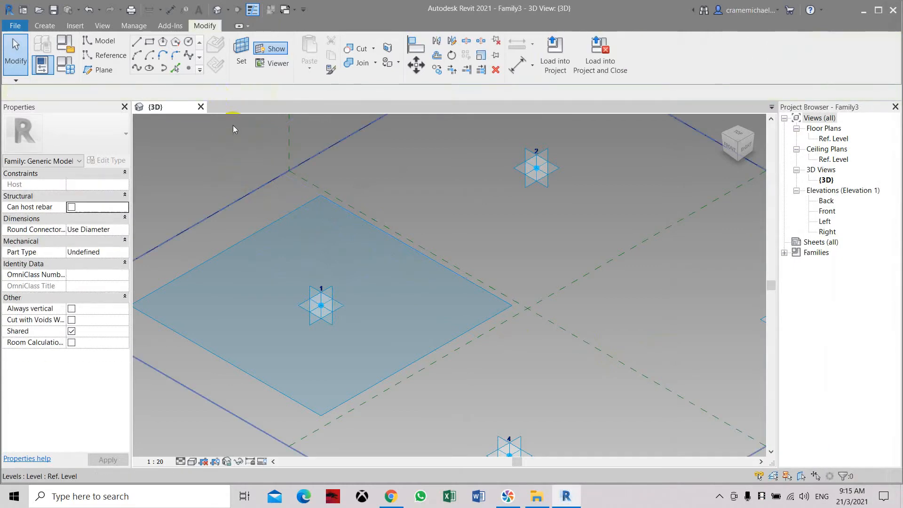
# Place a reference point on adaptive point 1, hosted on its horizontal plane, and raise it vertically above the point.
pyautogui.click(188, 68)
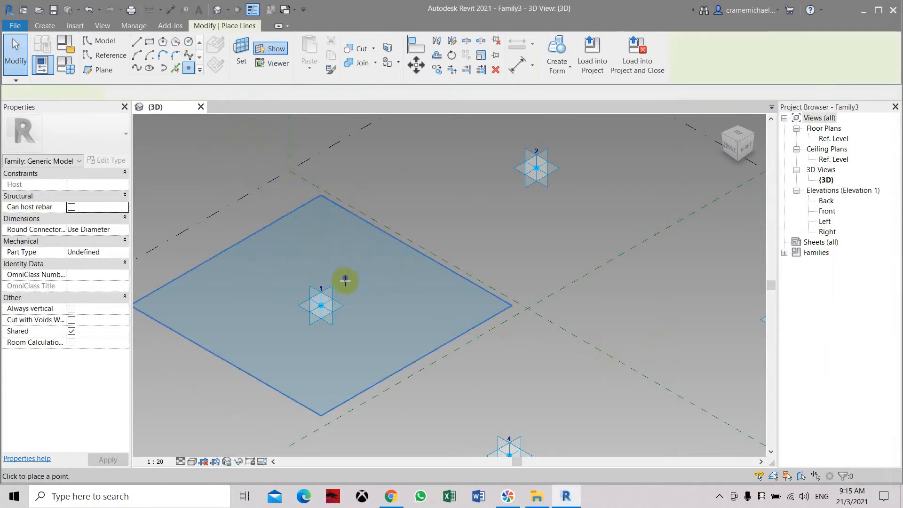
pyautogui.click(328, 294)
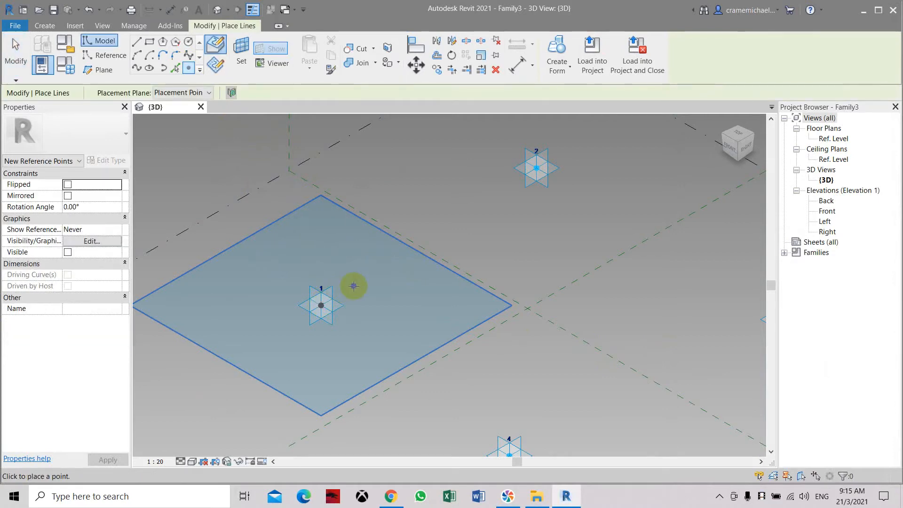
pyautogui.press('Escape')
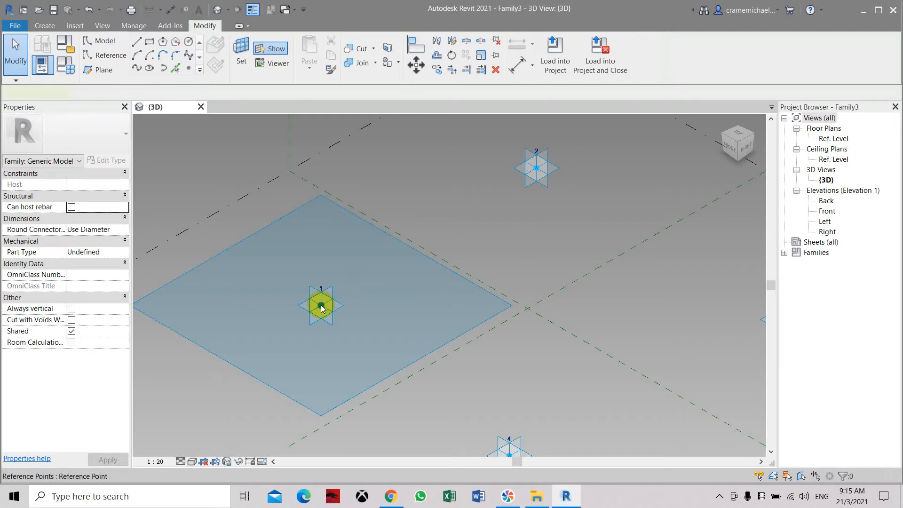
pyautogui.click(322, 308)
pyautogui.moveTo(321, 280); pyautogui.dragTo(322, 211)
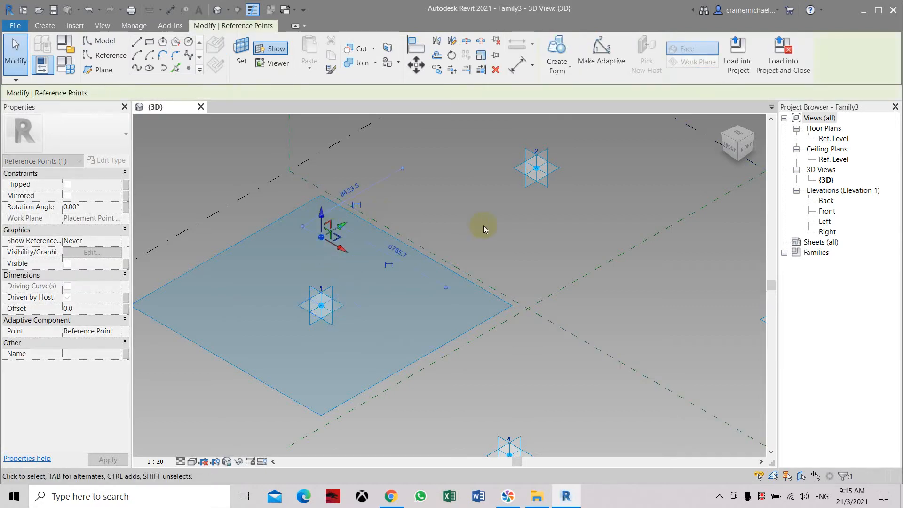
pyautogui.click(485, 228)
# Move adaptive point 1 along its red axis to test the newly hosted reference point, and undo the move.
pyautogui.click(333, 308)
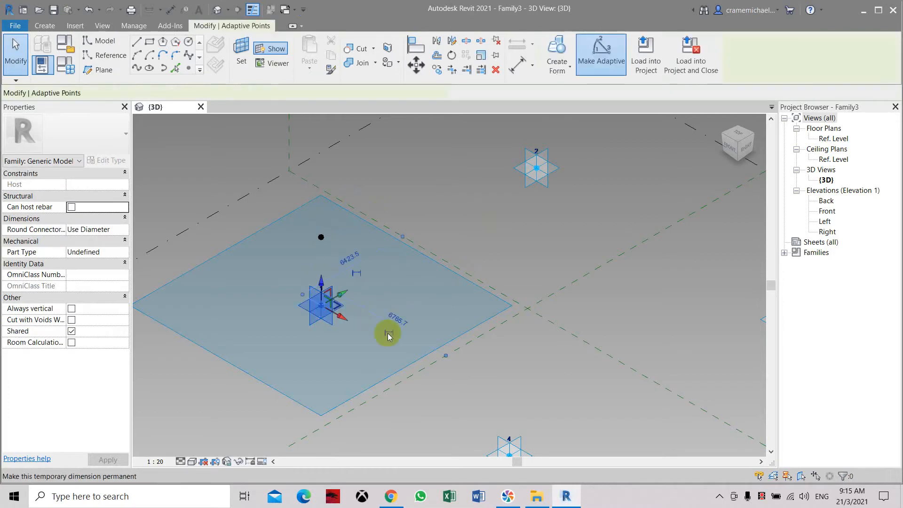
pyautogui.moveTo(343, 318); pyautogui.dragTo(375, 335)
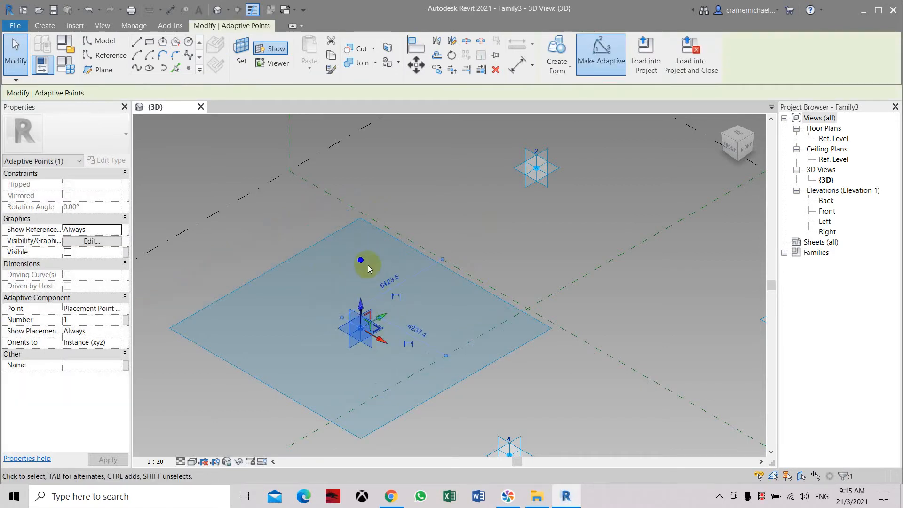
pyautogui.click(362, 305)
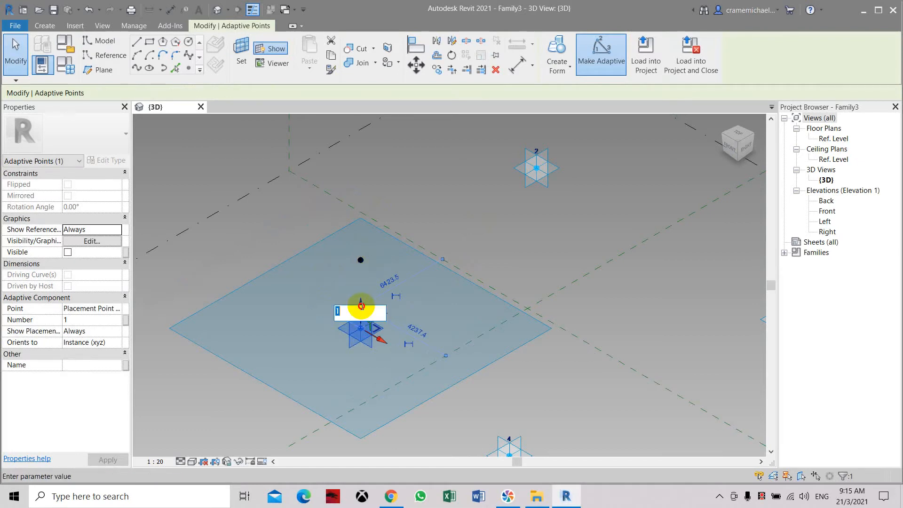
pyautogui.moveTo(367, 282); pyautogui.dragTo(365, 266)
pyautogui.press('Escape')
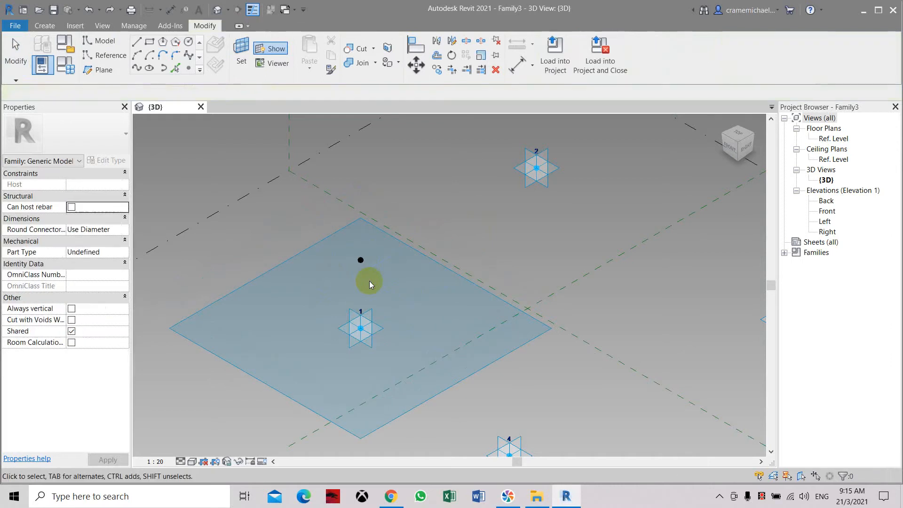
pyautogui.hotkey('ctrl', 'z')
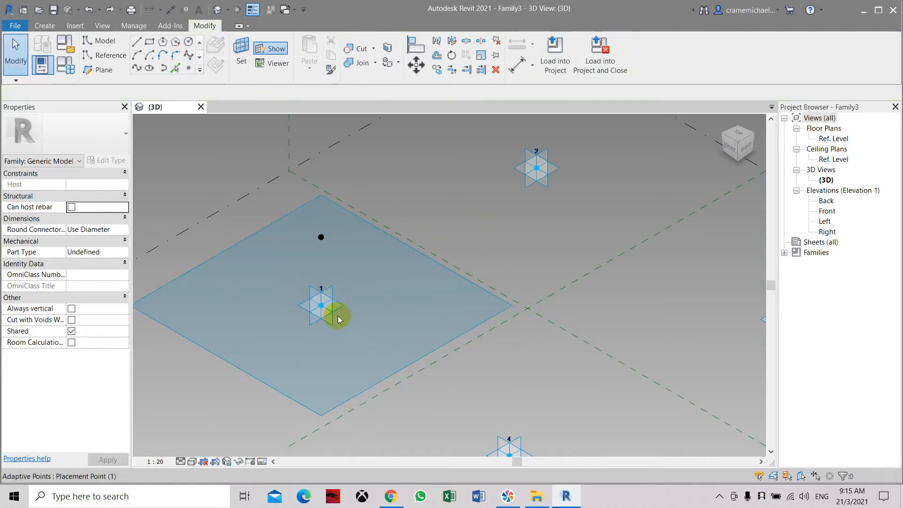
# Set the horizontal face of adaptive point 2 as the work plane and place a reference point on it.
pyautogui.moveTo(389, 260); pyautogui.dragTo(365, 270, button='middle')
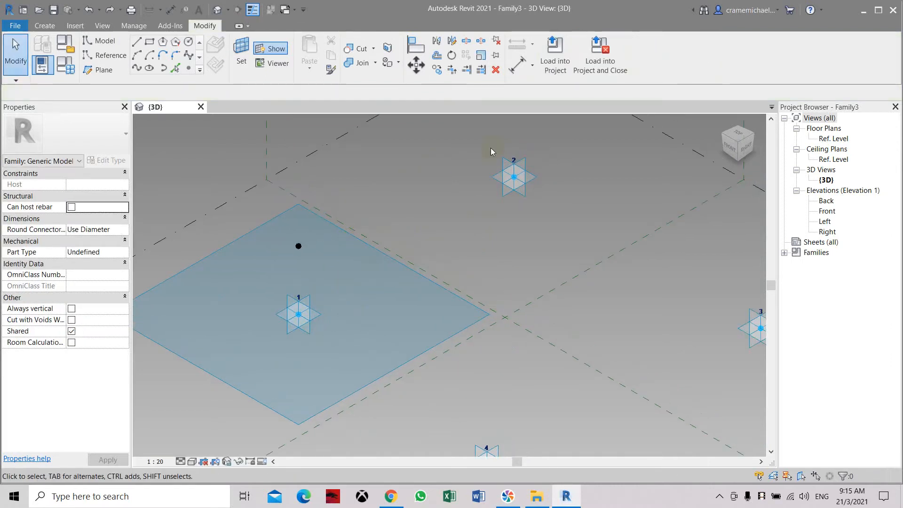
pyautogui.moveTo(514, 252); pyautogui.dragTo(405, 261, button='middle')
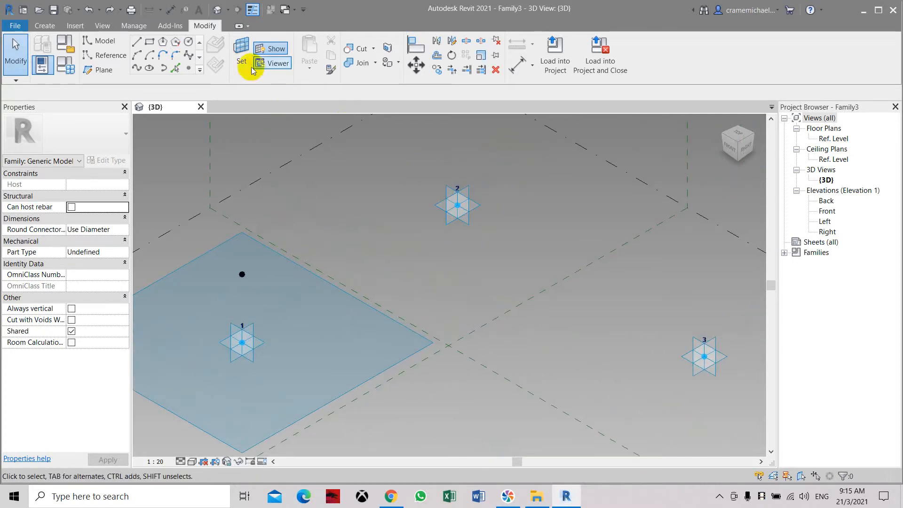
pyautogui.press('Tab')
pyautogui.click(477, 211)
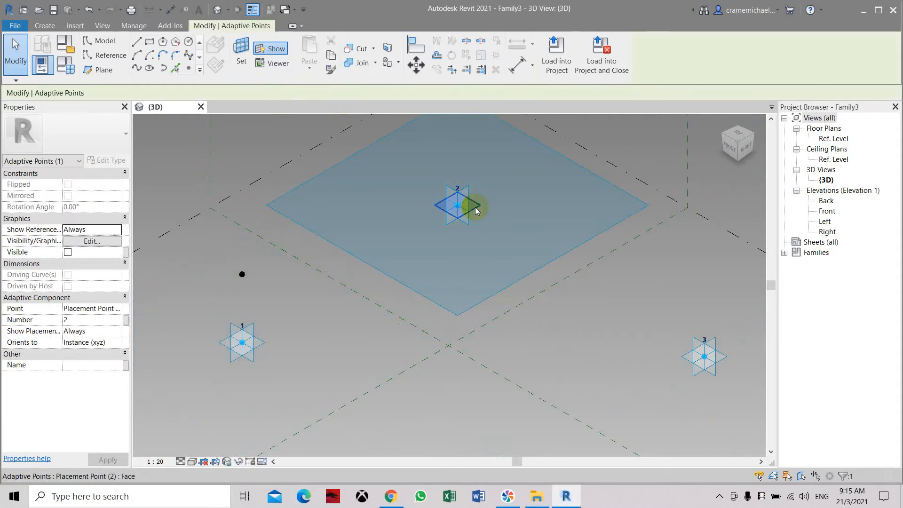
pyautogui.click(243, 57)
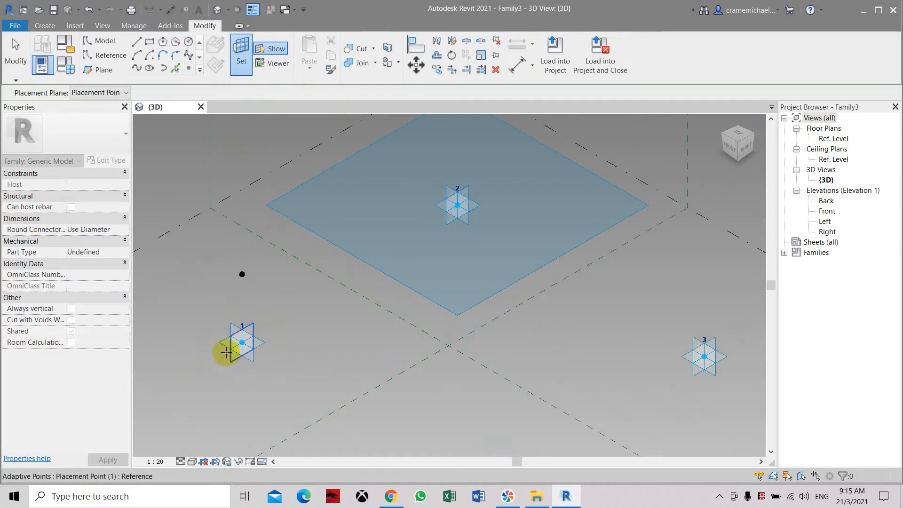
pyautogui.moveTo(484, 206)
pyautogui.mouseDown(button='middle')
pyautogui.moveTo(458, 239)
pyautogui.moveTo(470, 203)
pyautogui.mouseUp(button='middle')
pyautogui.click(189, 68)
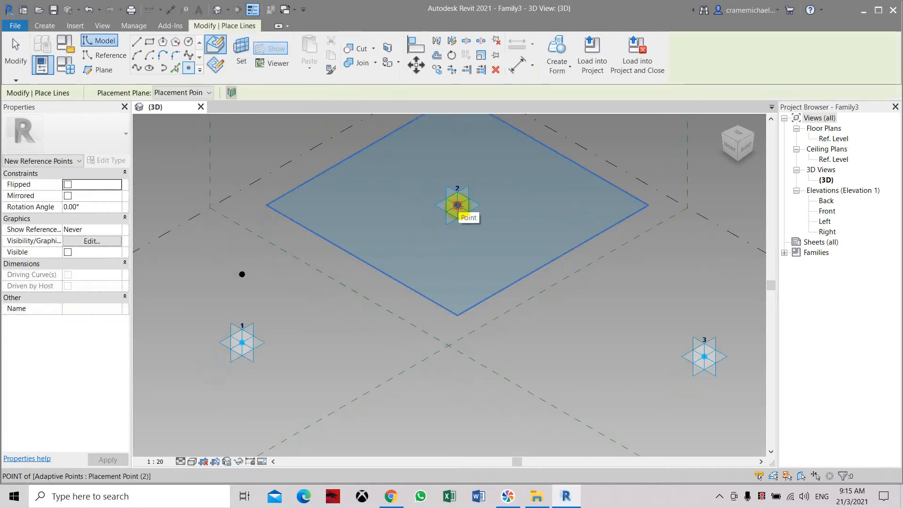
pyautogui.press('Escape')
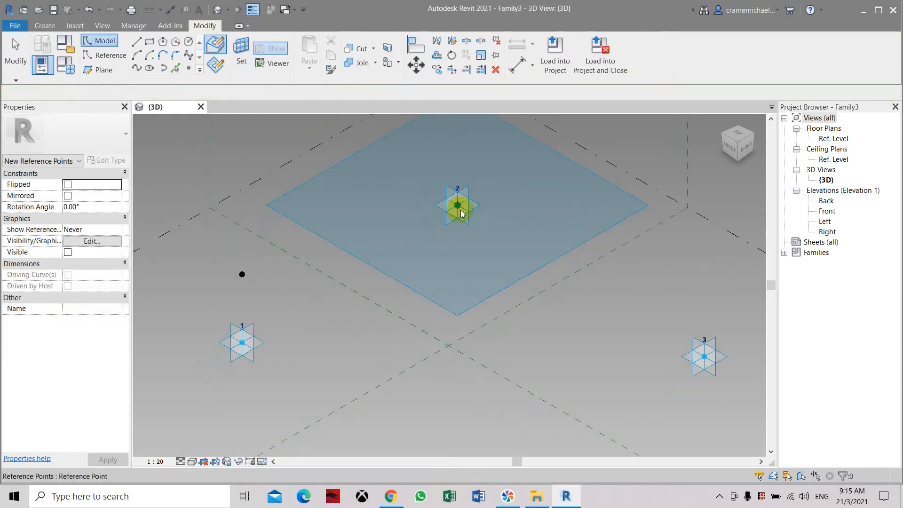
# Raise the new reference point about 2148 above adaptive point 2, and move adaptive point 2 to test the hosting.
pyautogui.click(459, 208)
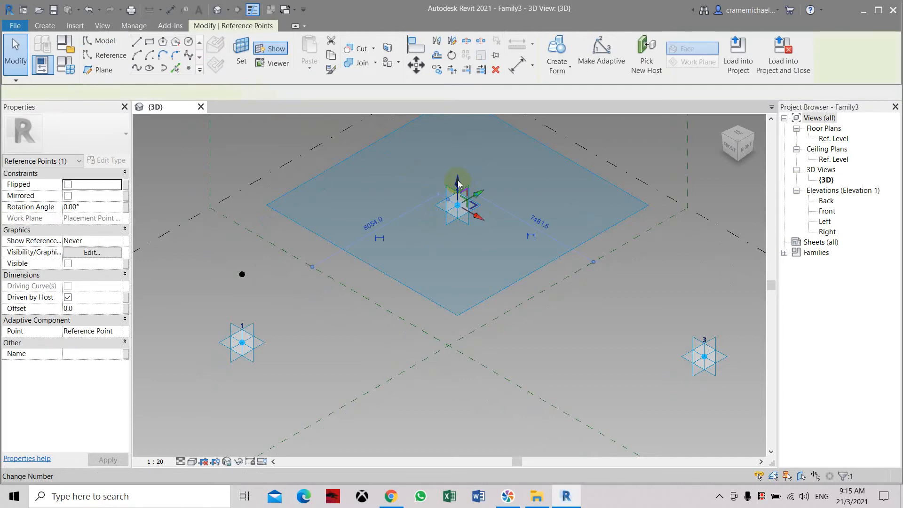
pyautogui.click(460, 204)
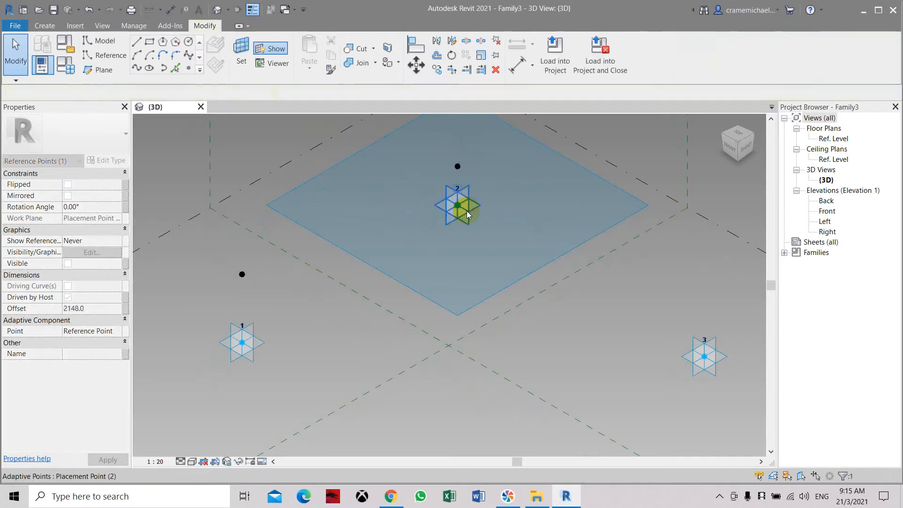
pyautogui.moveTo(479, 224); pyautogui.dragTo(491, 198)
pyautogui.click(393, 183)
# Set the horizontal face of adaptive point 3 as the work plane and place a reference point on it.
pyautogui.scroll(-2, 394, 182)
pyautogui.moveTo(456, 320); pyautogui.dragTo(407, 254, button='middle')
pyautogui.moveTo(551, 241); pyautogui.dragTo(553, 267, button='middle')
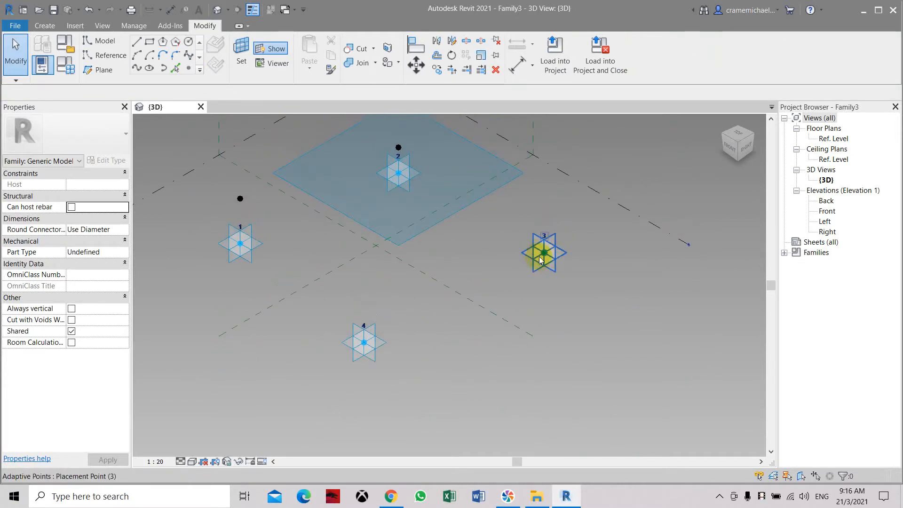
pyautogui.press('Tab')
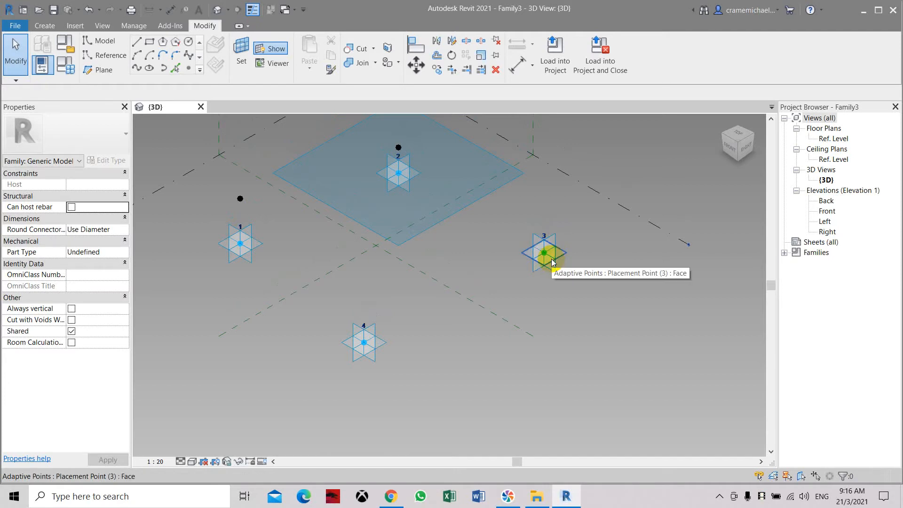
pyautogui.click(553, 263)
pyautogui.click(191, 68)
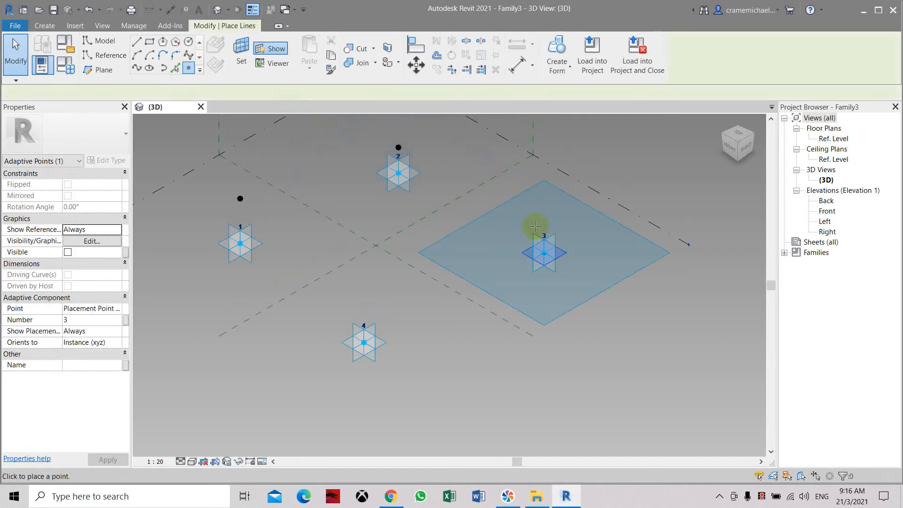
pyautogui.press('Escape')
pyautogui.press('Escape')
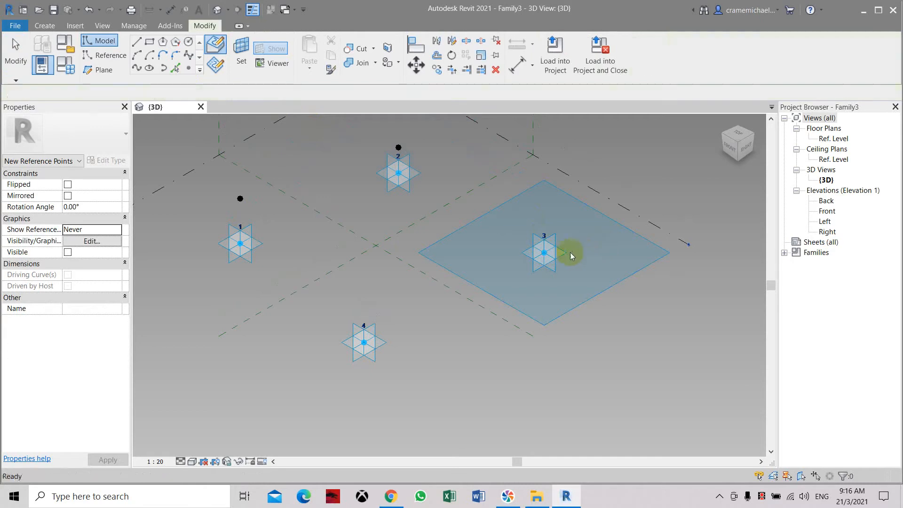
# Raise the new reference point about 3397 above adaptive point 3, and move adaptive point 3 outward along its red axis.
pyautogui.click(545, 253)
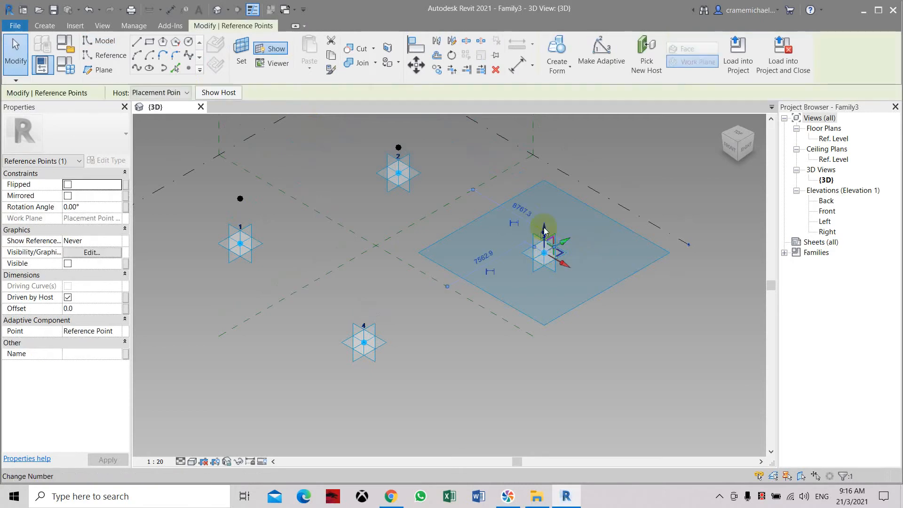
pyautogui.moveTo(544, 229); pyautogui.dragTo(546, 189)
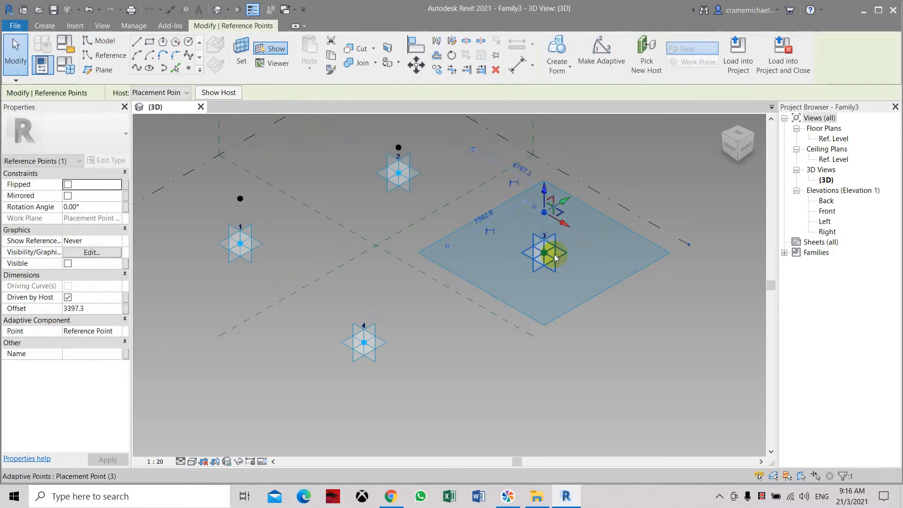
pyautogui.press('Escape')
pyautogui.moveTo(555, 261); pyautogui.dragTo(598, 287)
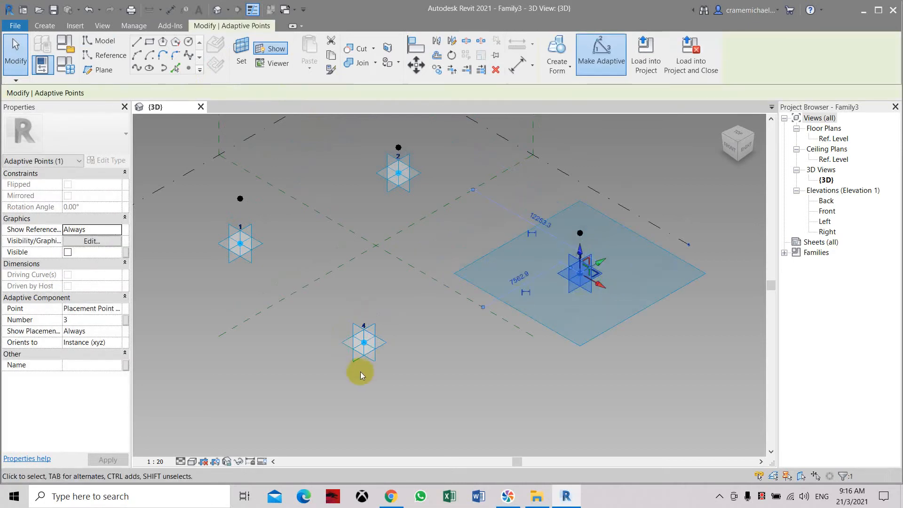
# Set the horizontal face of adaptive point 4 as the work plane and place a reference point on it.
pyautogui.scroll(1, 366, 366)
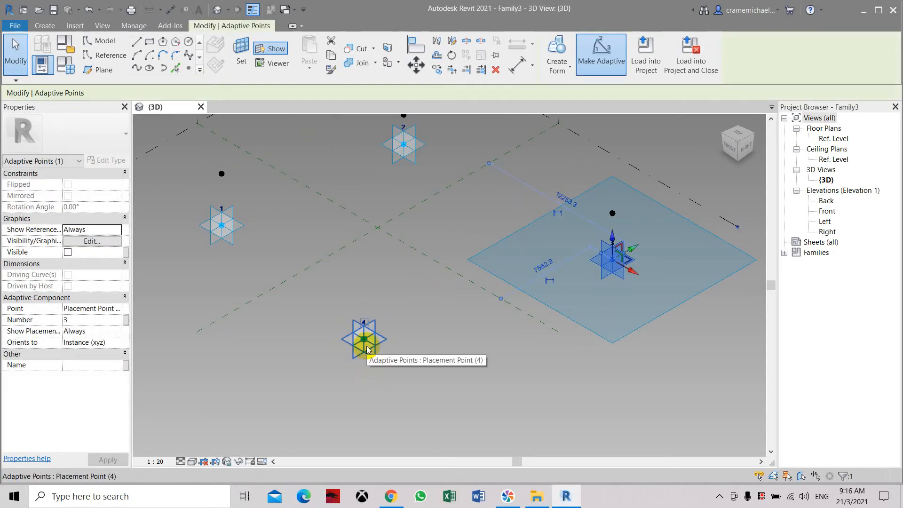
pyautogui.click(367, 350)
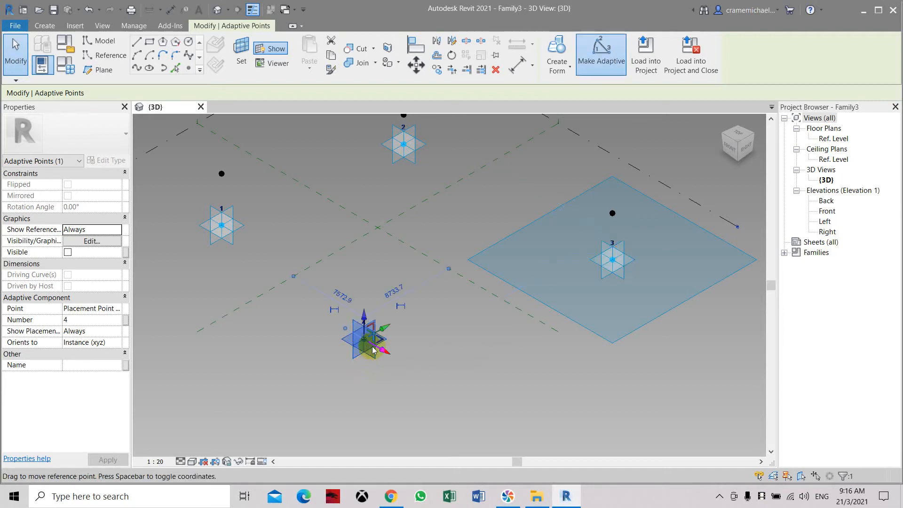
pyautogui.press('Escape')
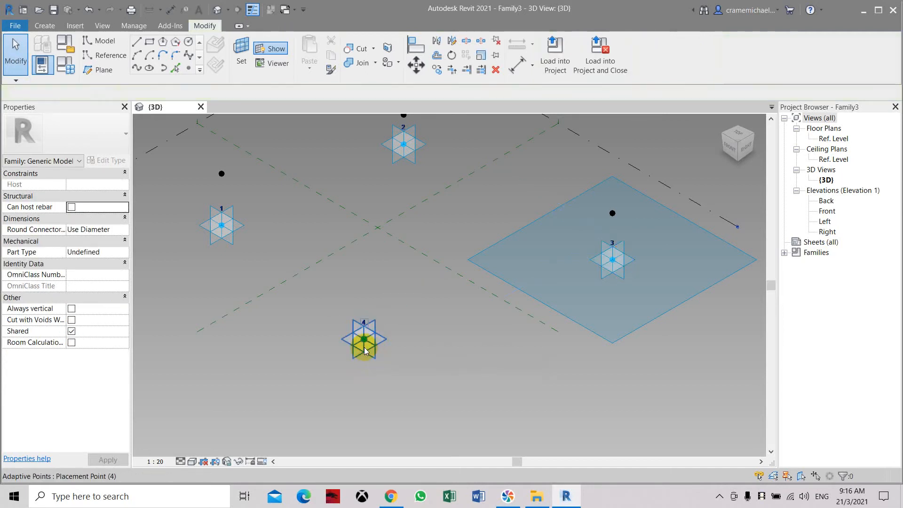
pyautogui.click(366, 349)
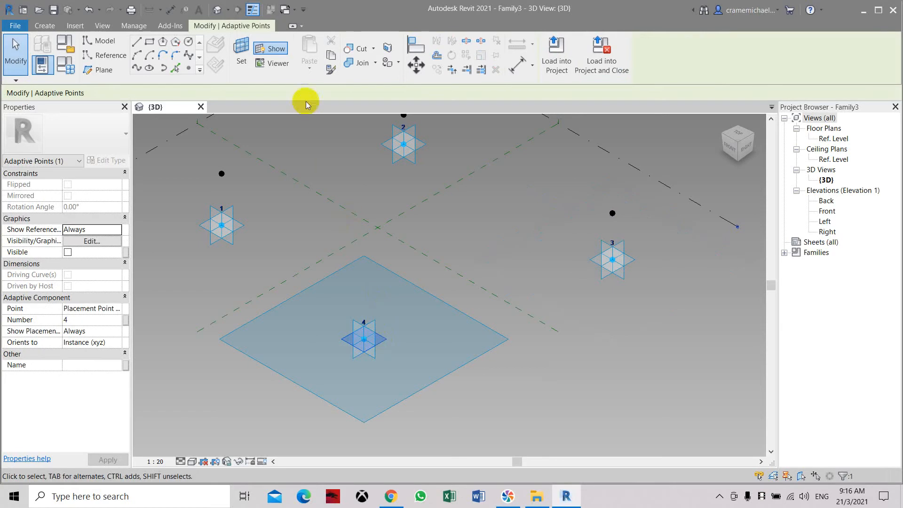
pyautogui.click(241, 63)
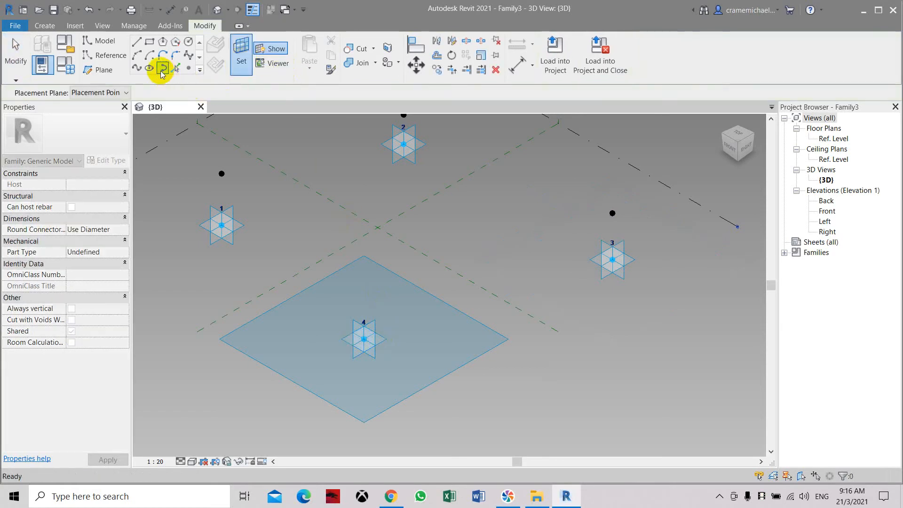
pyautogui.click(364, 339)
pyautogui.press('Escape')
pyautogui.press('Escape')
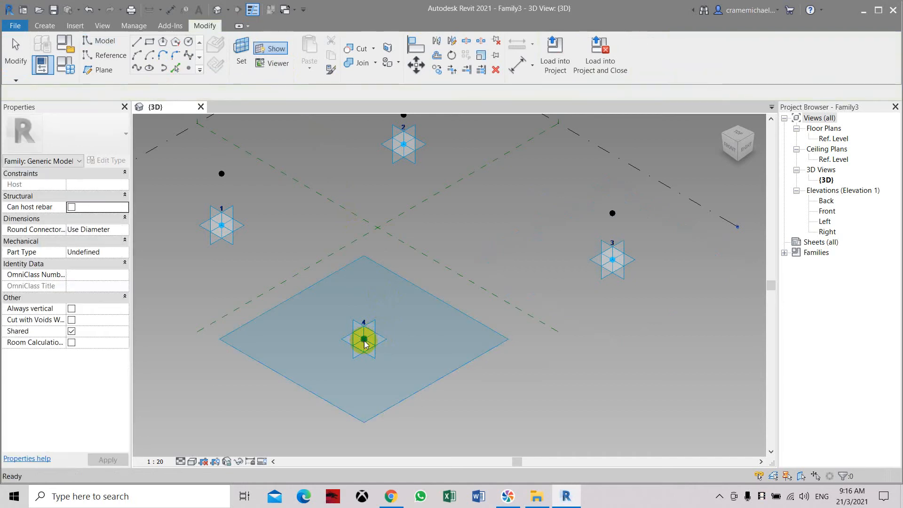
# Raise the new reference point vertically above adaptive point 4, and move adaptive point 4 outward along its red axis.
pyautogui.click(366, 339)
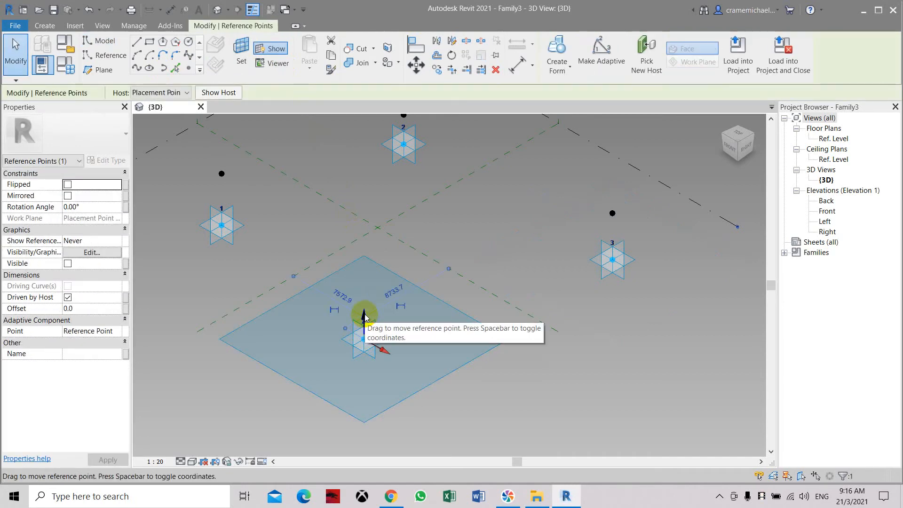
pyautogui.moveTo(364, 337); pyautogui.dragTo(369, 257)
pyautogui.click(366, 342)
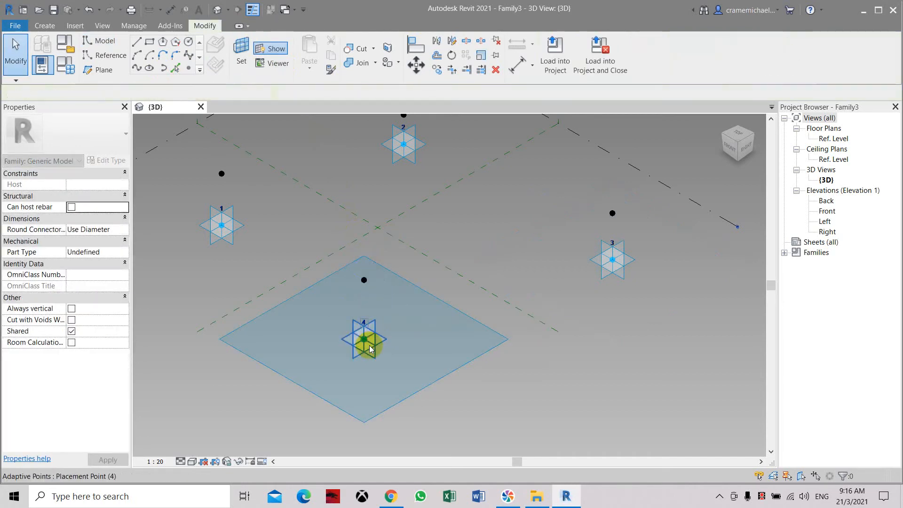
pyautogui.moveTo(387, 353); pyautogui.dragTo(416, 369)
pyautogui.click(486, 297)
# Try to associate the offset of the reference point above adaptive point 1 with a family parameter named Thickness.
pyautogui.scroll(-2, 417, 262)
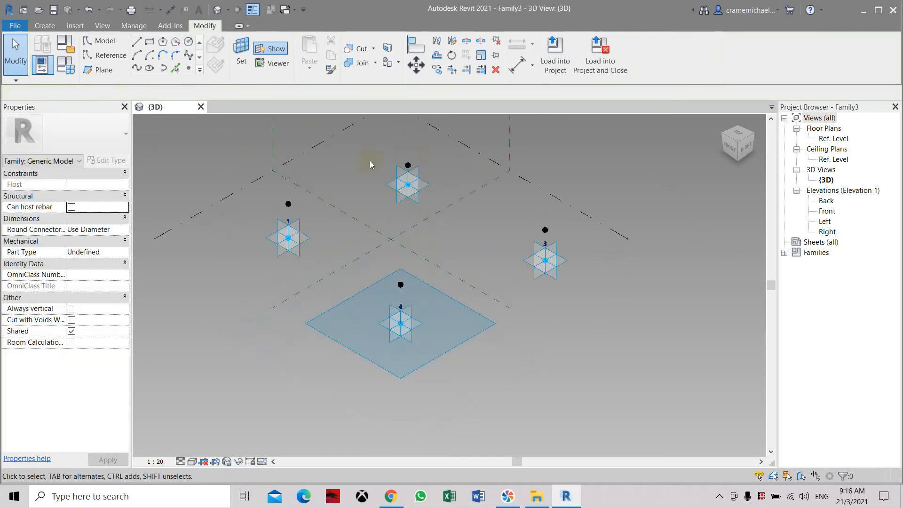
pyautogui.moveTo(590, 220); pyautogui.dragTo(592, 241, button='middle')
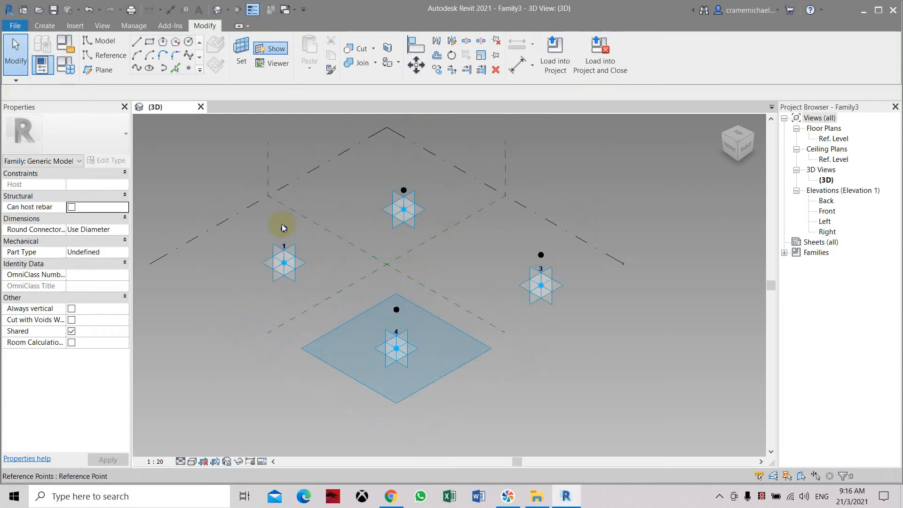
pyautogui.scroll(1, 281, 251)
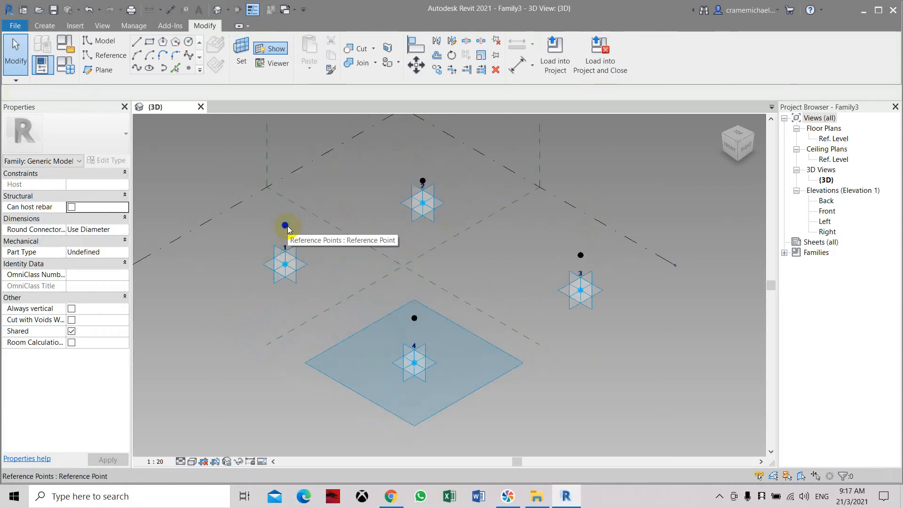
pyautogui.click(286, 226)
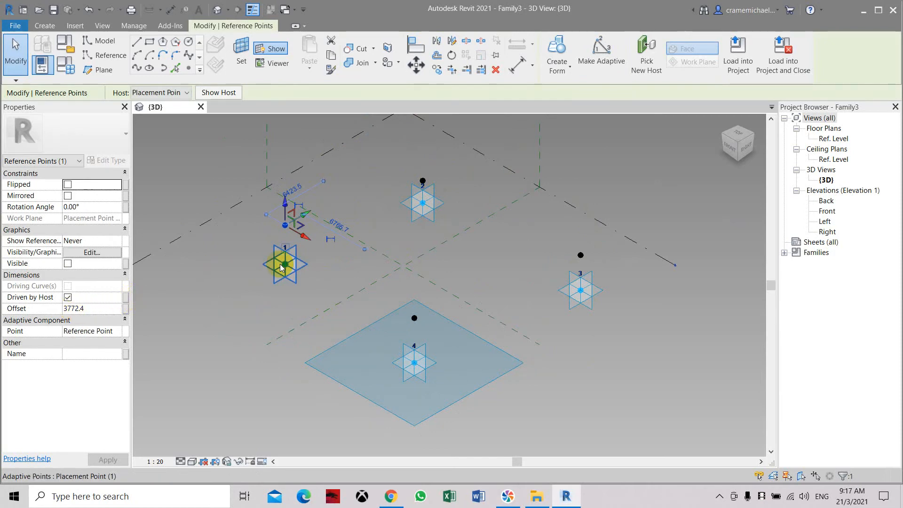
pyautogui.click(126, 308)
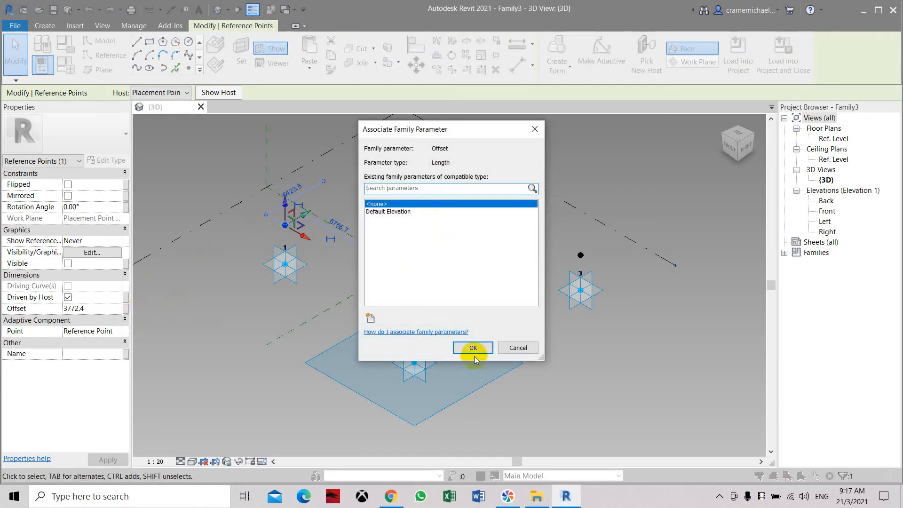
pyautogui.click(473, 347)
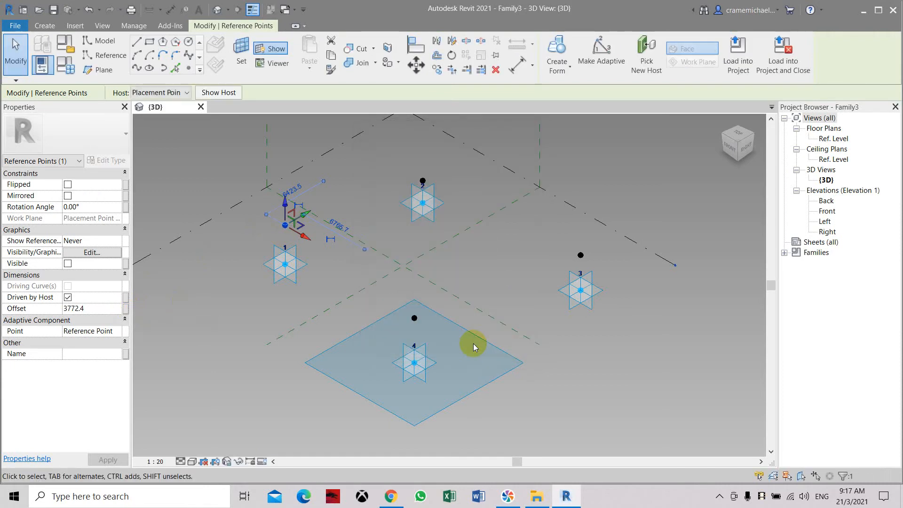
pyautogui.click(126, 309)
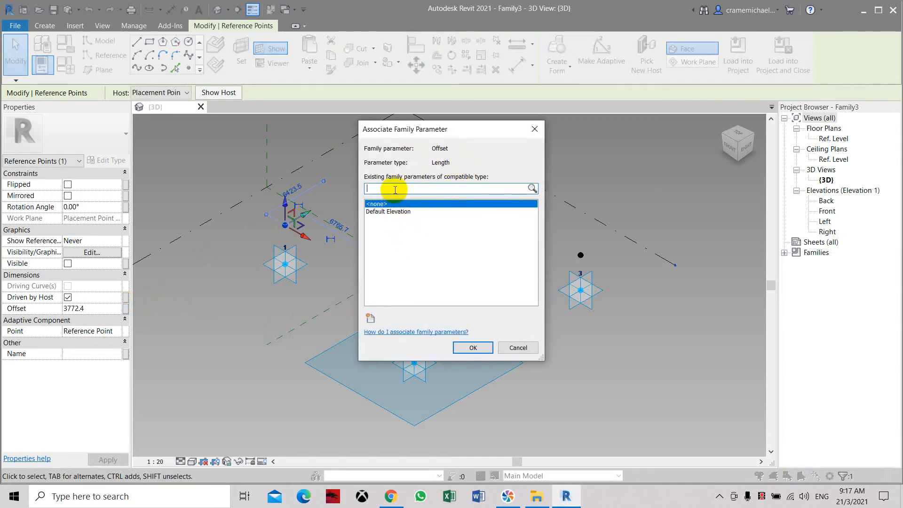
pyautogui.write('Thickness')
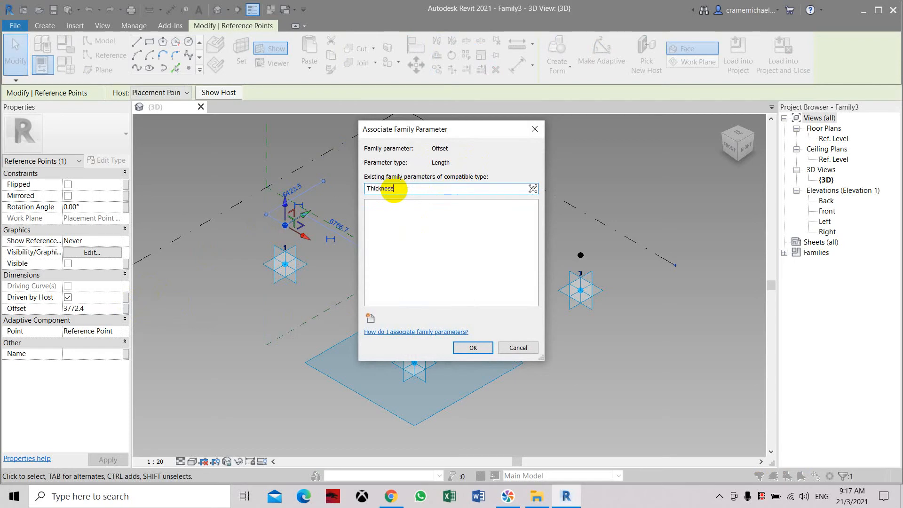
pyautogui.click(471, 348)
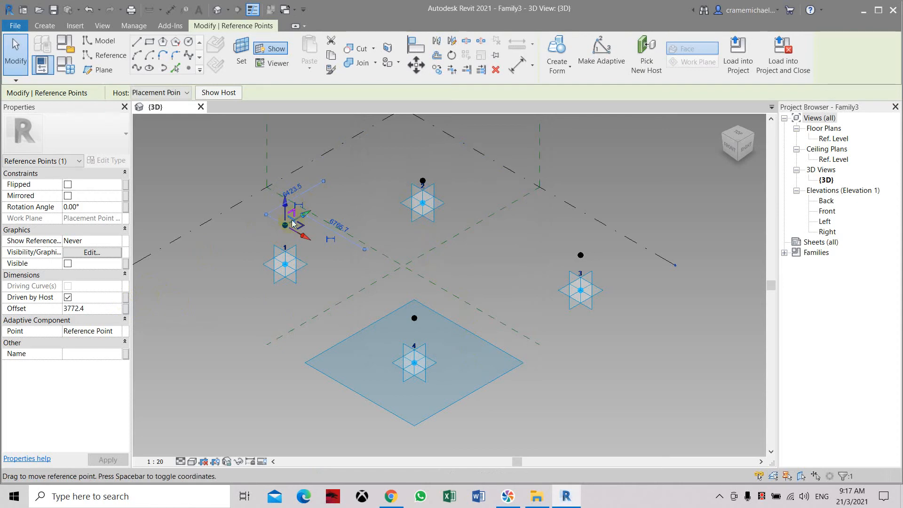
# Shift the reference point above adaptive point 1 slightly along its red axis and associate its offset with a new type parameter named thickness.
pyautogui.moveTo(285, 229); pyautogui.dragTo(281, 225)
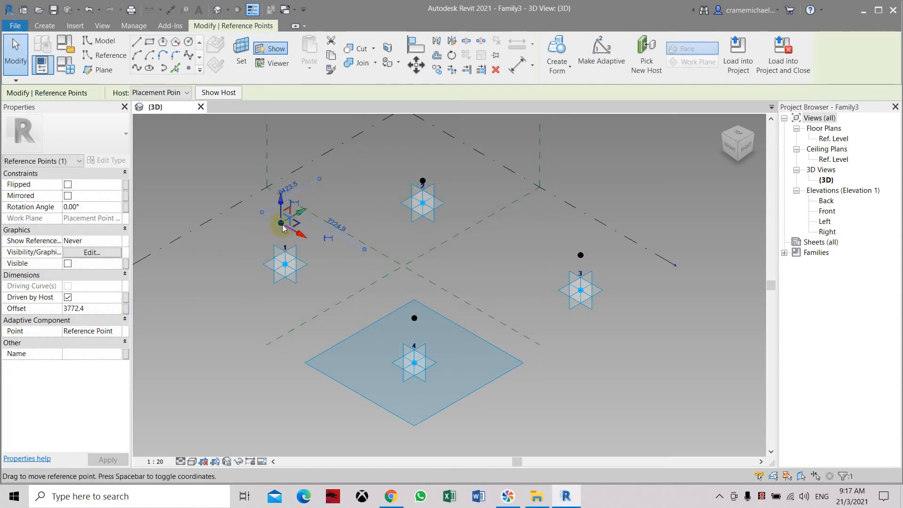
pyautogui.click(118, 309)
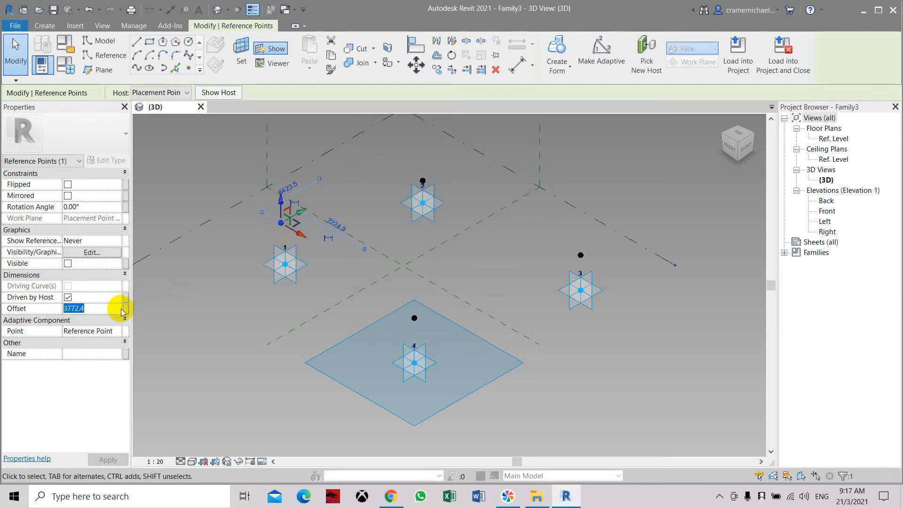
pyautogui.click(125, 309)
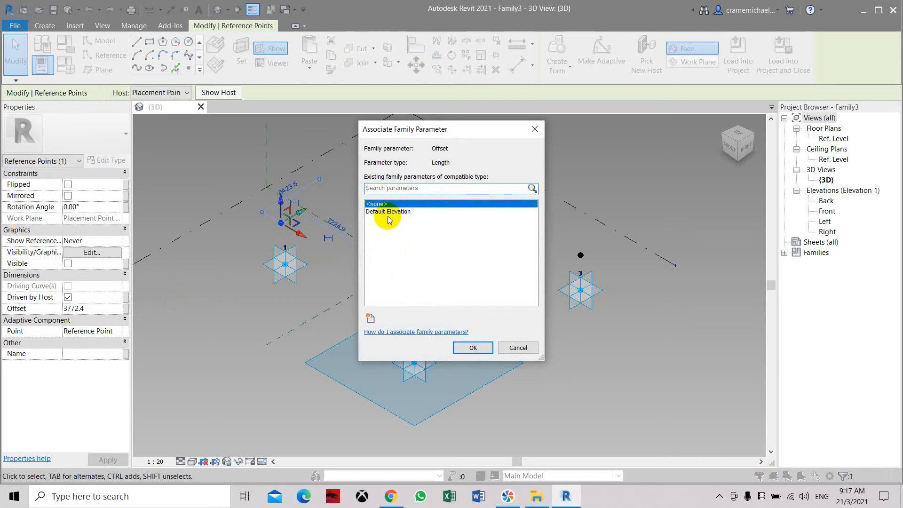
pyautogui.click(370, 318)
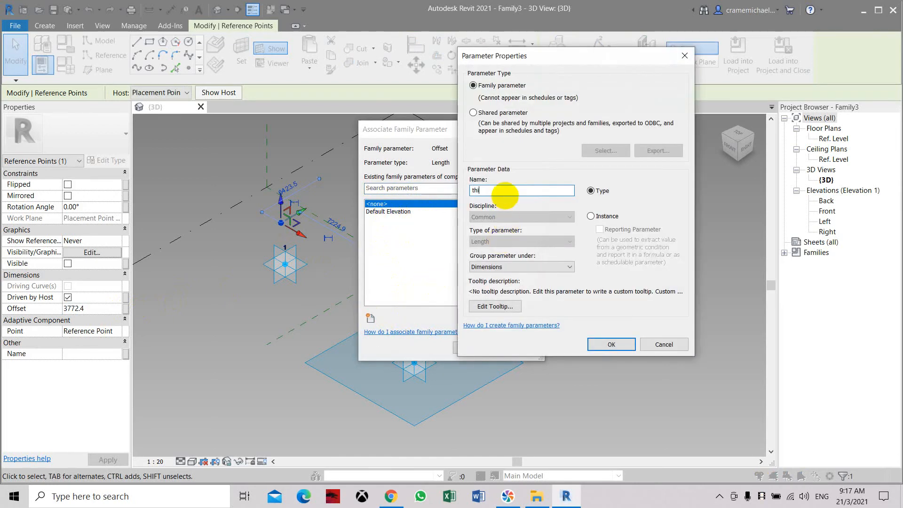
pyautogui.write('thickness')
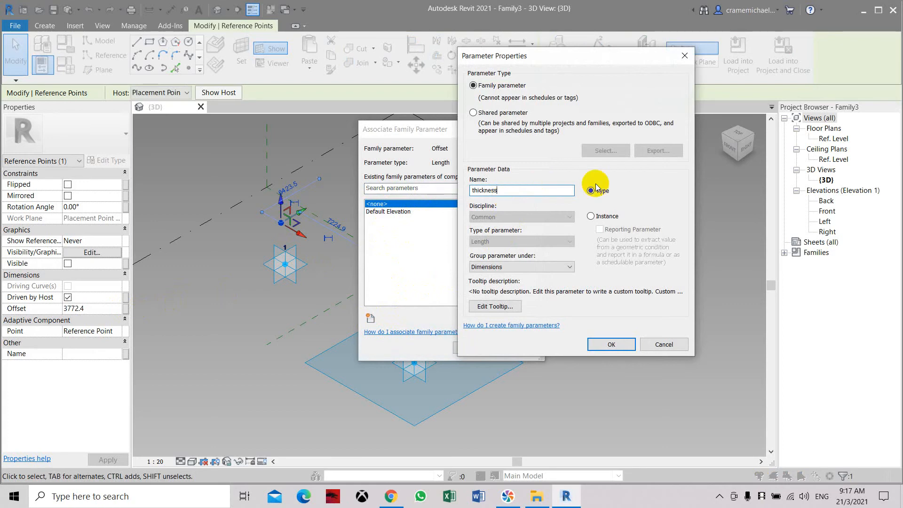
pyautogui.click(612, 345)
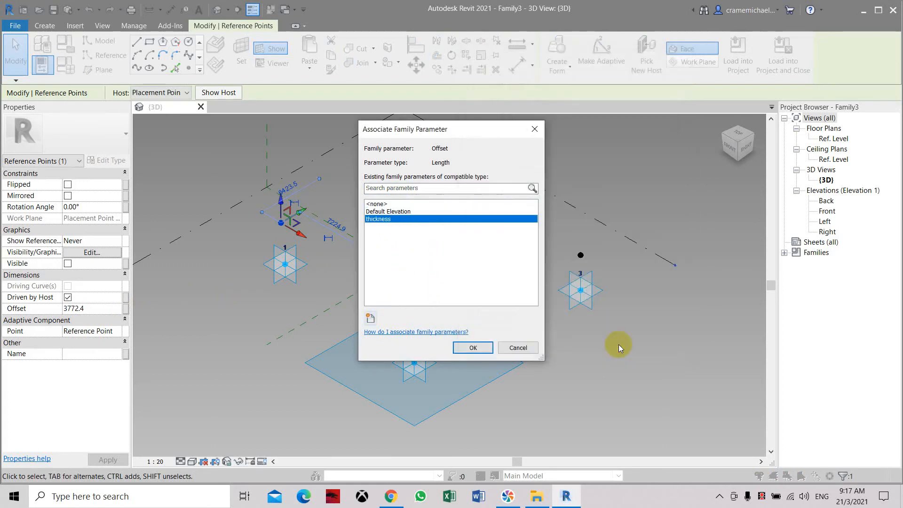
pyautogui.click(476, 348)
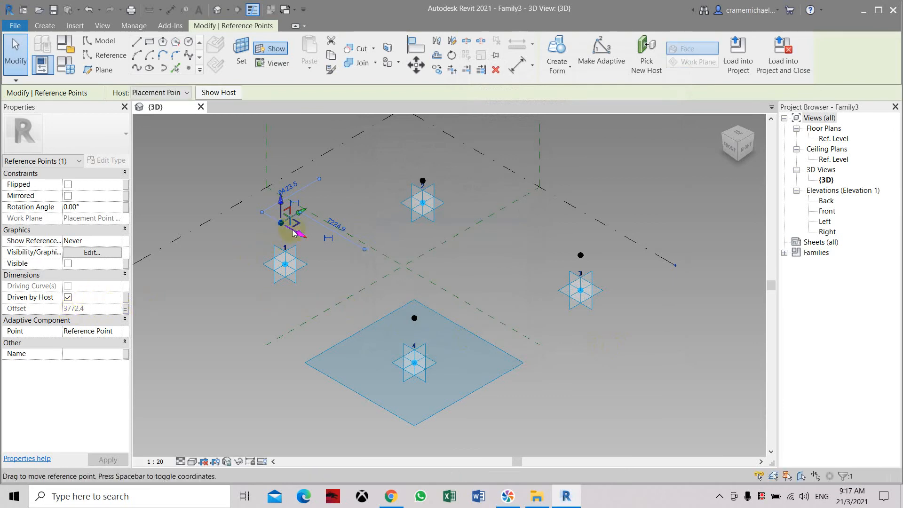
# Set the thickness parameter to 5000 in the family types and clear the selection.
pyautogui.click(67, 69)
pyautogui.click(353, 175)
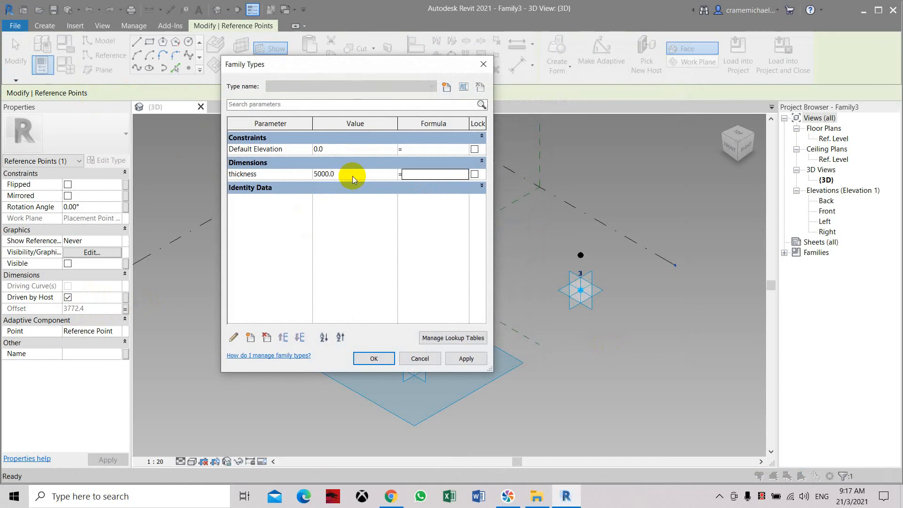
pyautogui.click(376, 358)
pyautogui.click(430, 264)
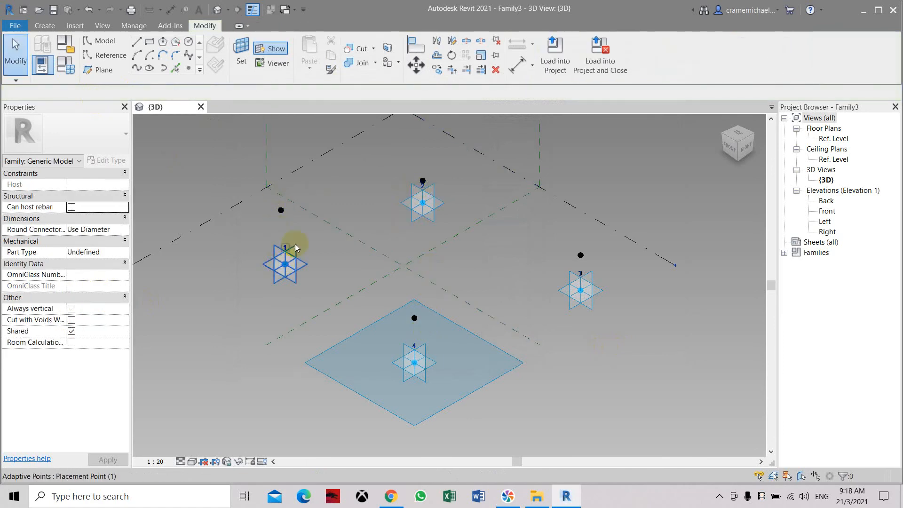
pyautogui.click(413, 323)
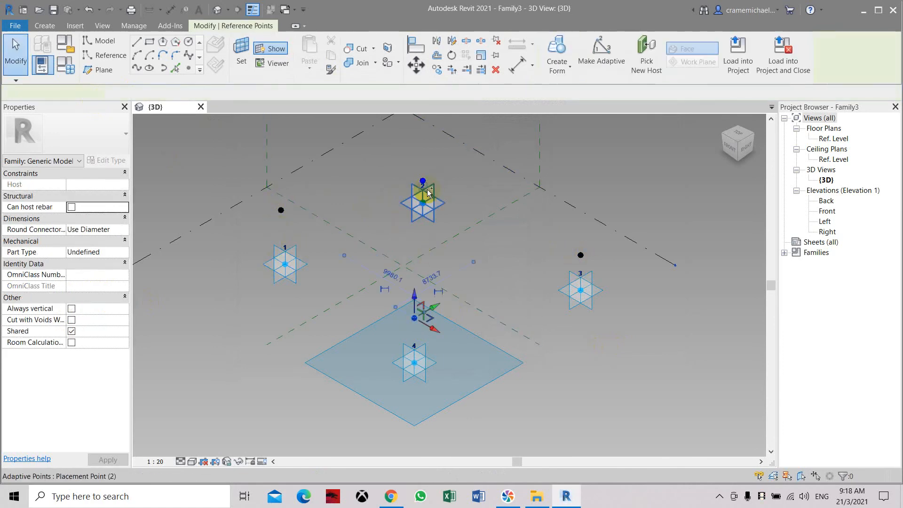
pyautogui.keyDown('ctrl'); pyautogui.click(511, 215); pyautogui.keyUp('ctrl')
pyautogui.press('Escape')
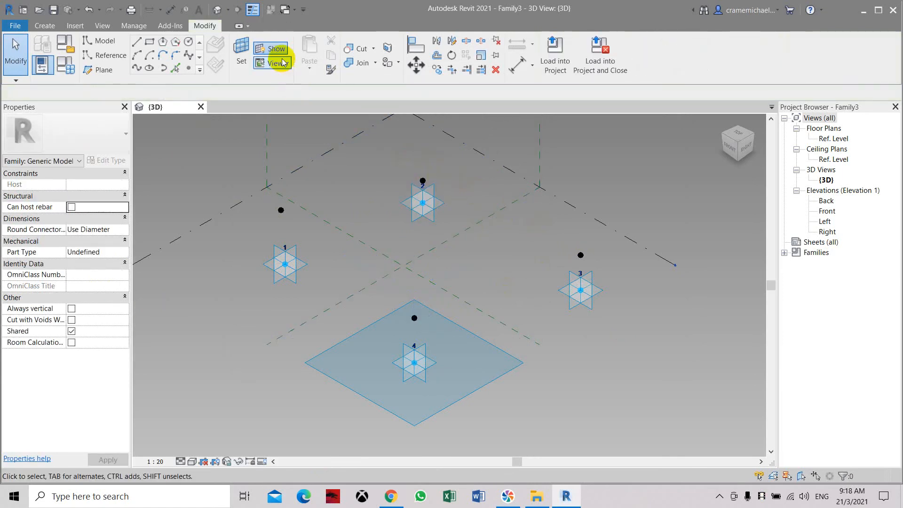
# Hide the work plane and associate the offsets of the reference points above adaptive points 2, 3 and 4 with the thickness parameter.
pyautogui.click(272, 49)
pyautogui.moveTo(399, 157); pyautogui.dragTo(599, 265)
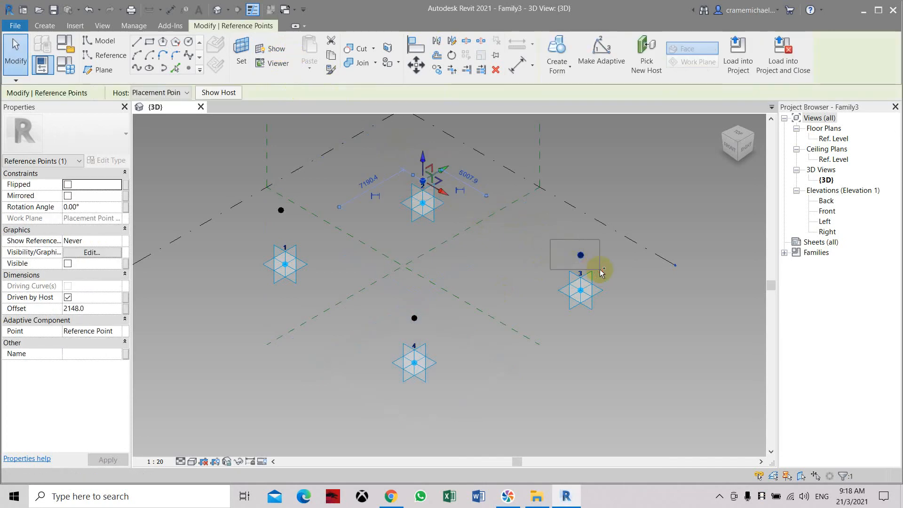
pyautogui.keyDown('ctrl'); pyautogui.moveTo(401, 300); pyautogui.dragTo(449, 333); pyautogui.keyUp('ctrl')
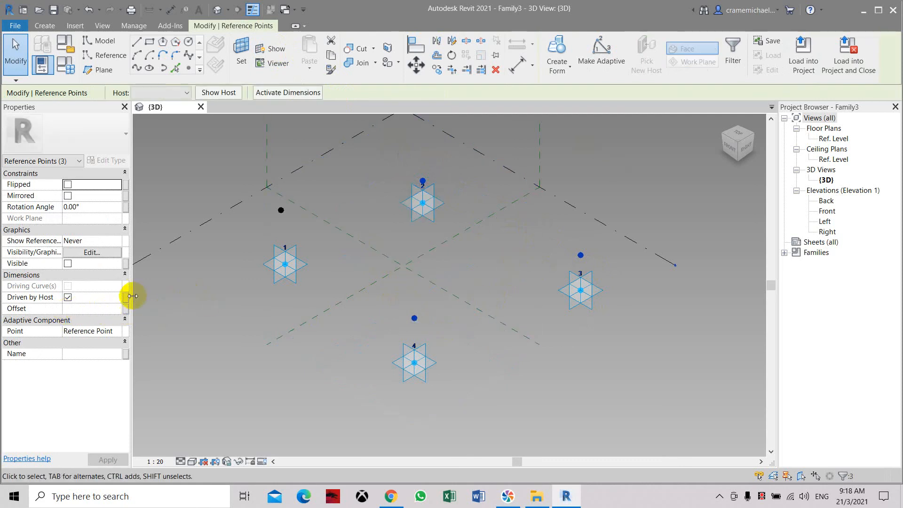
pyautogui.click(126, 309)
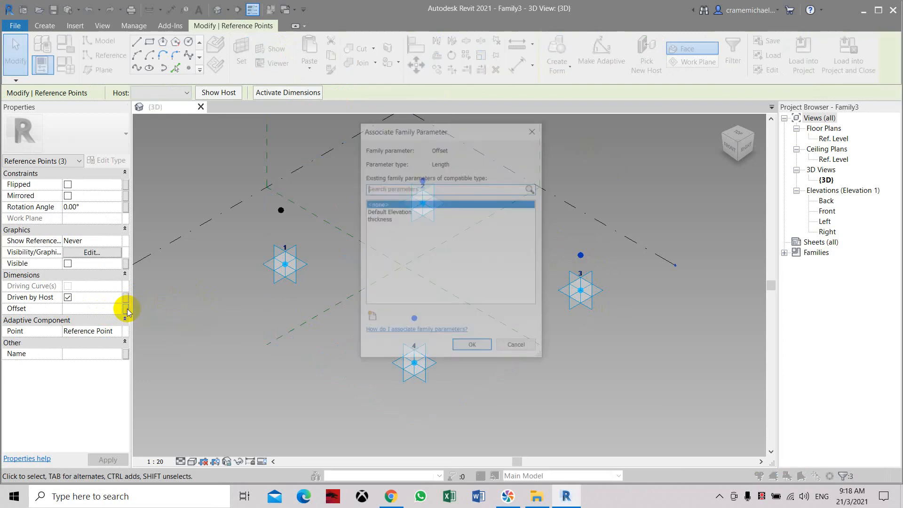
pyautogui.click(376, 219)
pyautogui.click(462, 348)
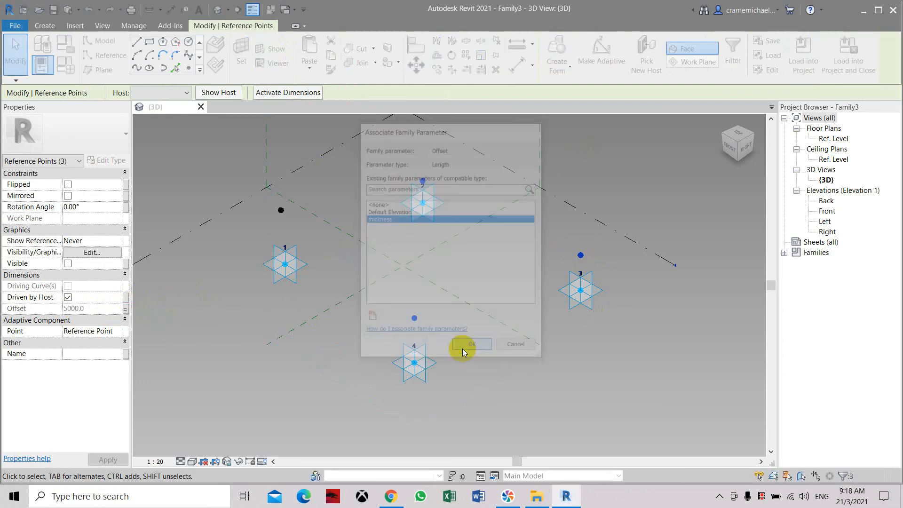
pyautogui.scroll(-3, 427, 213)
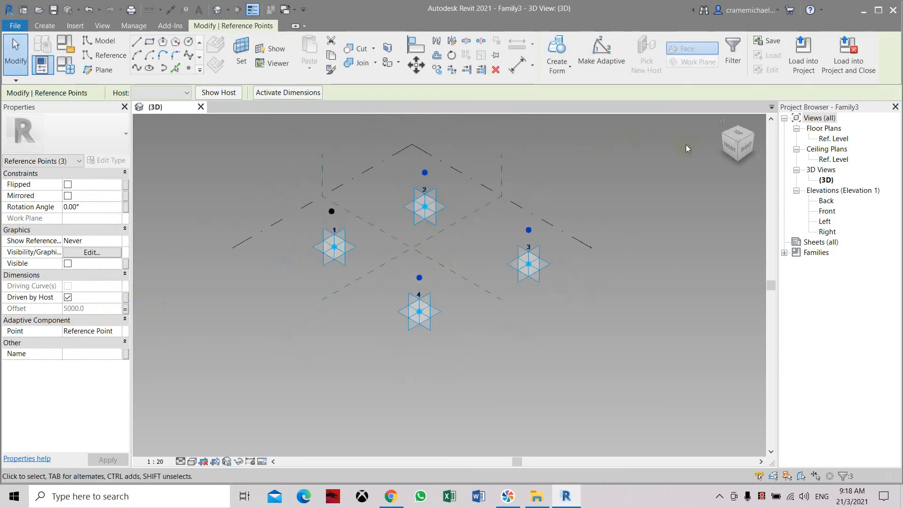
pyautogui.moveTo(735, 145); pyautogui.dragTo(744, 176)
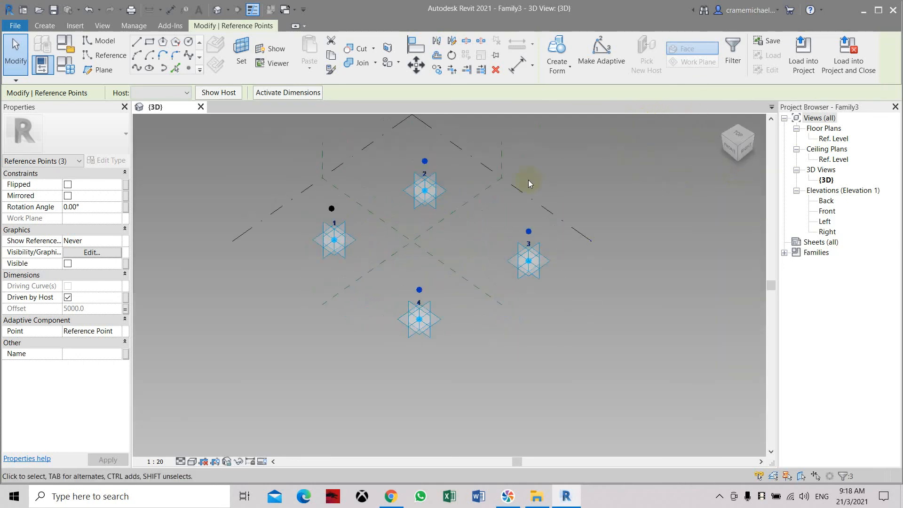
pyautogui.moveTo(529, 183); pyautogui.dragTo(513, 239, button='middle')
pyautogui.moveTo(742, 153); pyautogui.dragTo(757, 128)
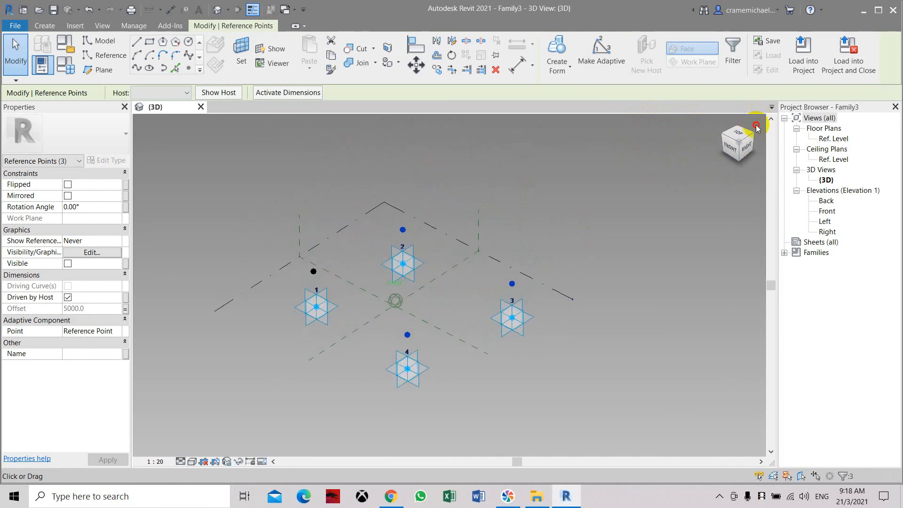
pyautogui.moveTo(756, 127); pyautogui.dragTo(138, 144)
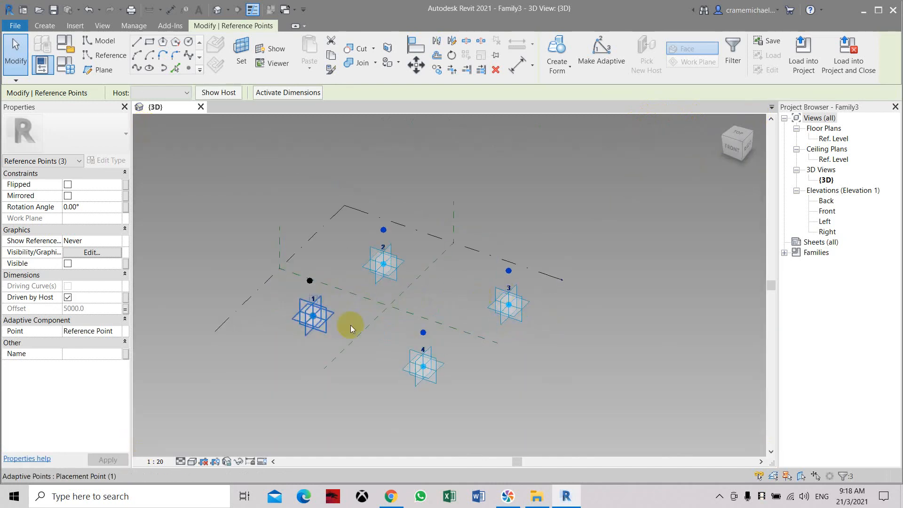